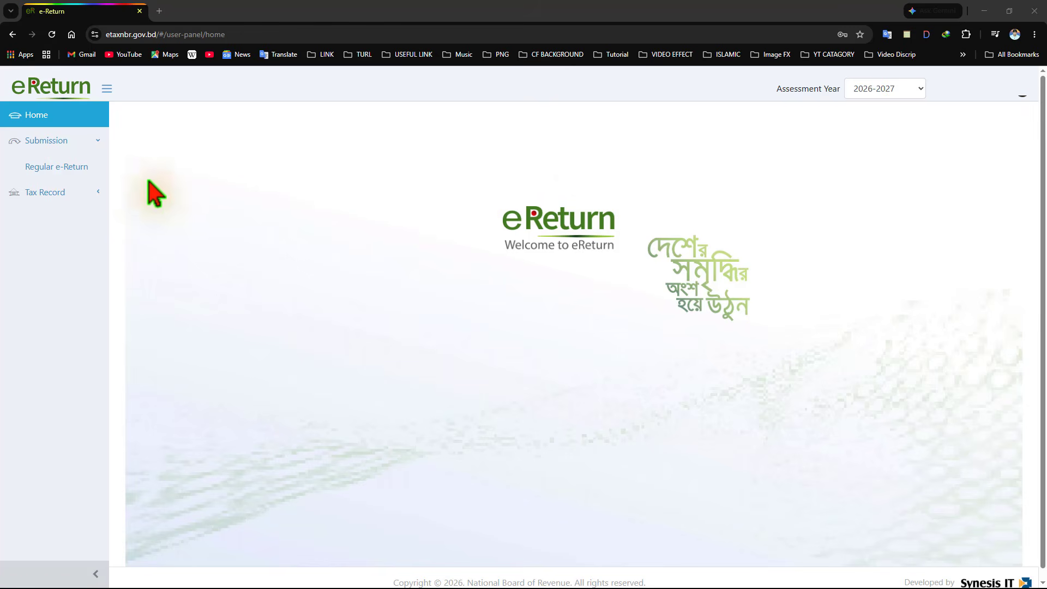
Step: Start the regular e-Return, include Income from Financial Assets among the heads of income, and save and continue
{"action": "left_click", "coordinate": [60, 168]}
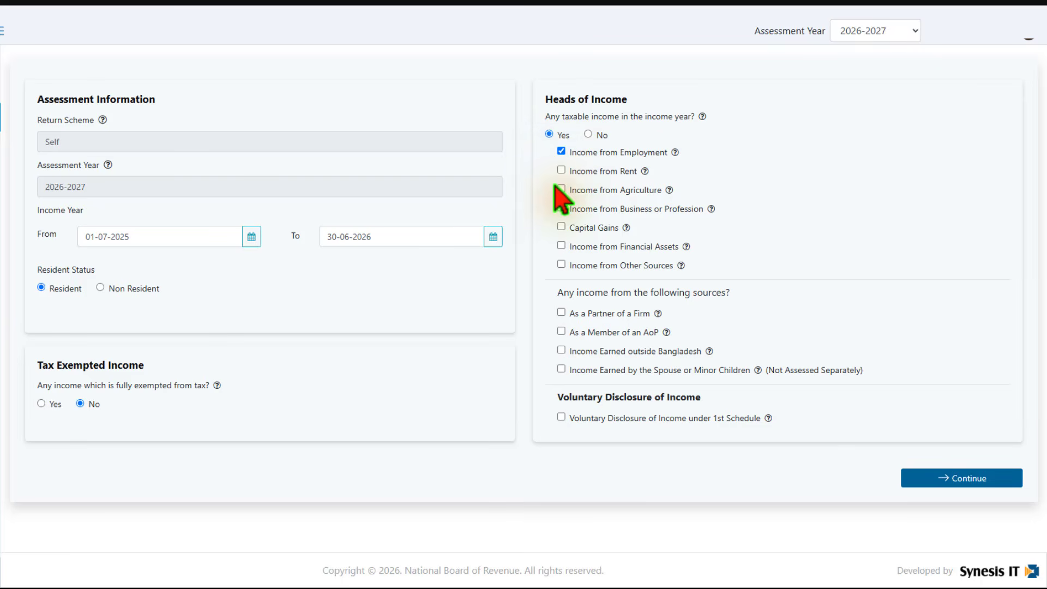
{"action": "left_click", "coordinate": [561, 246]}
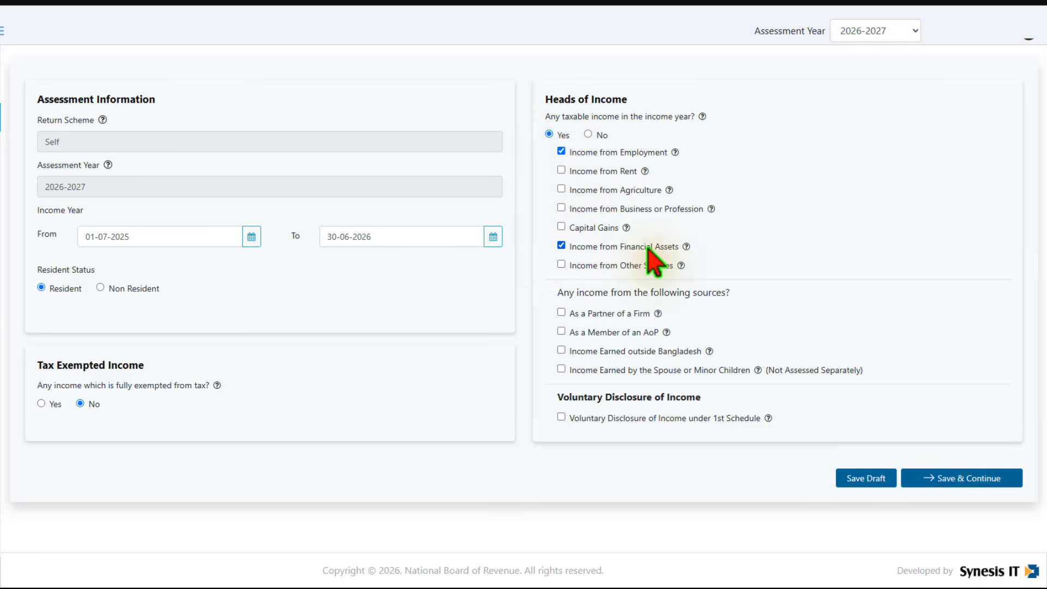
{"action": "left_click", "coordinate": [934, 479]}
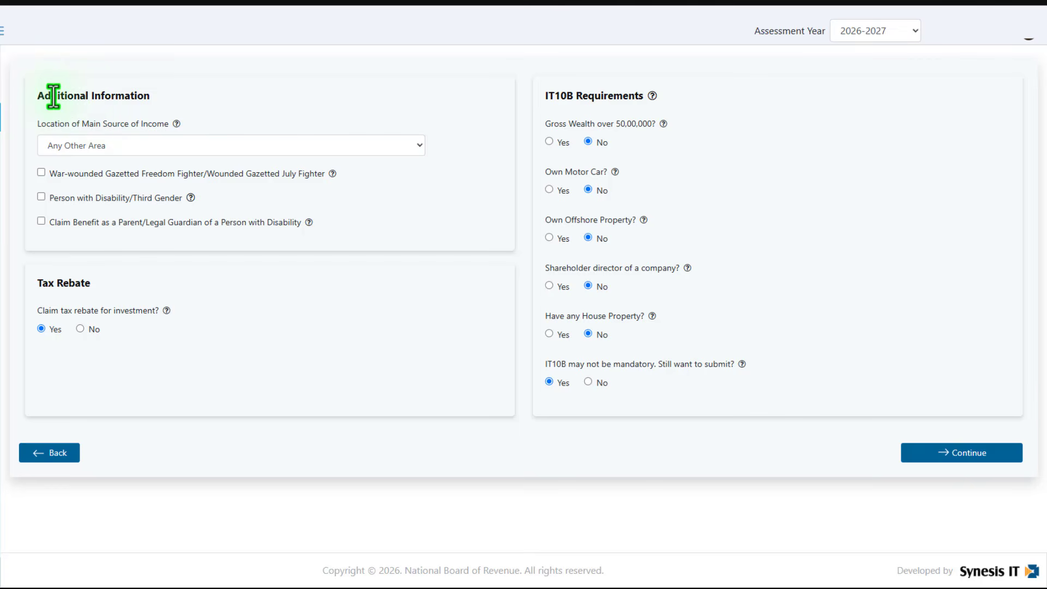
Step: Keep Any Other Area as the main income location, declare gross wealth over 50,00,000 as Yes, and save and continue
{"action": "left_click_drag", "start_coordinate": [37, 97], "coordinate": [182, 112]}
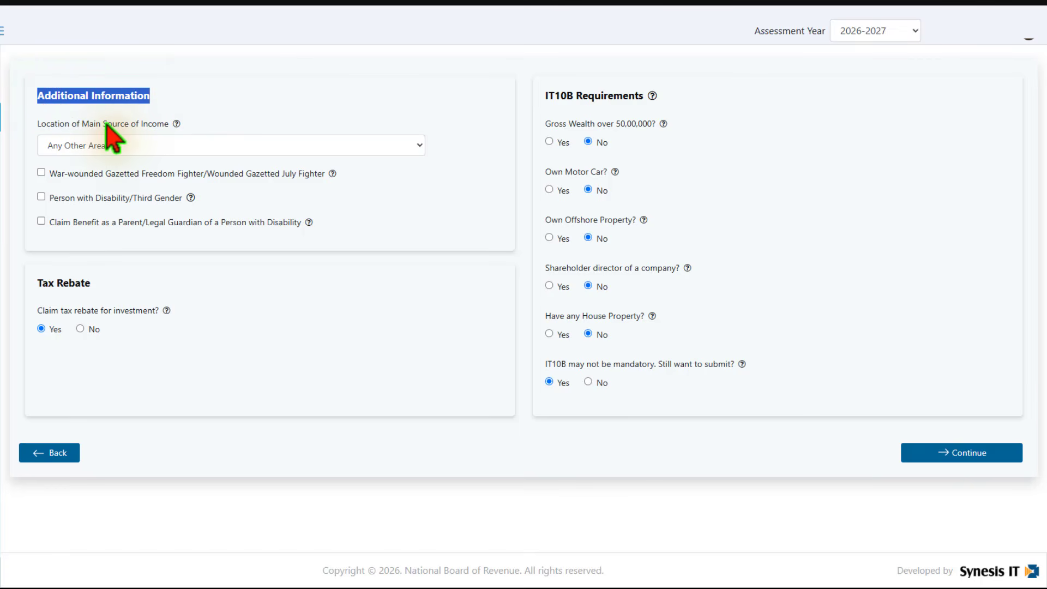
{"action": "left_click", "coordinate": [252, 150]}
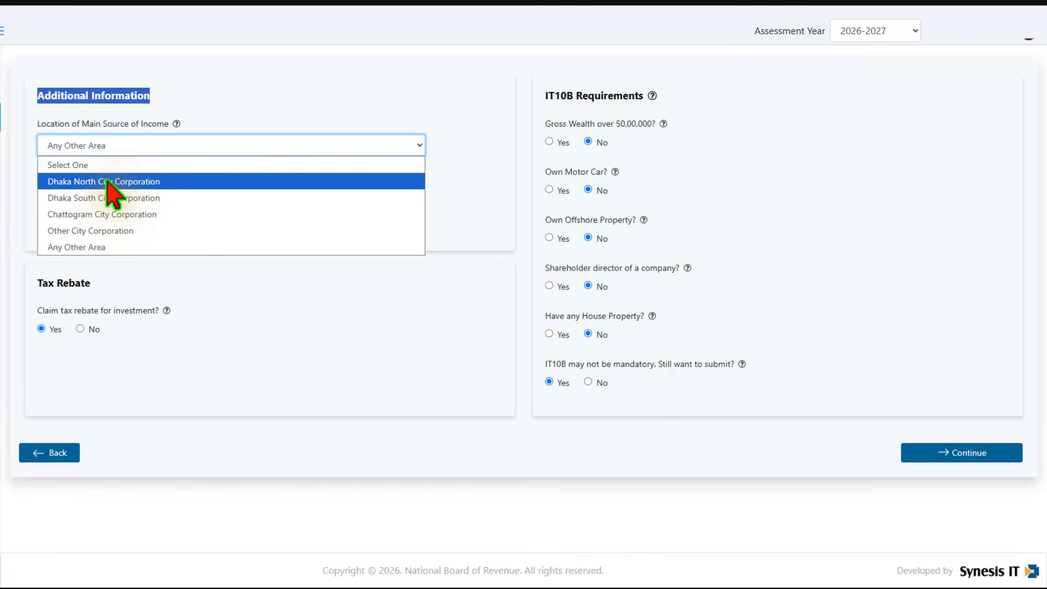
{"action": "left_click", "coordinate": [101, 246]}
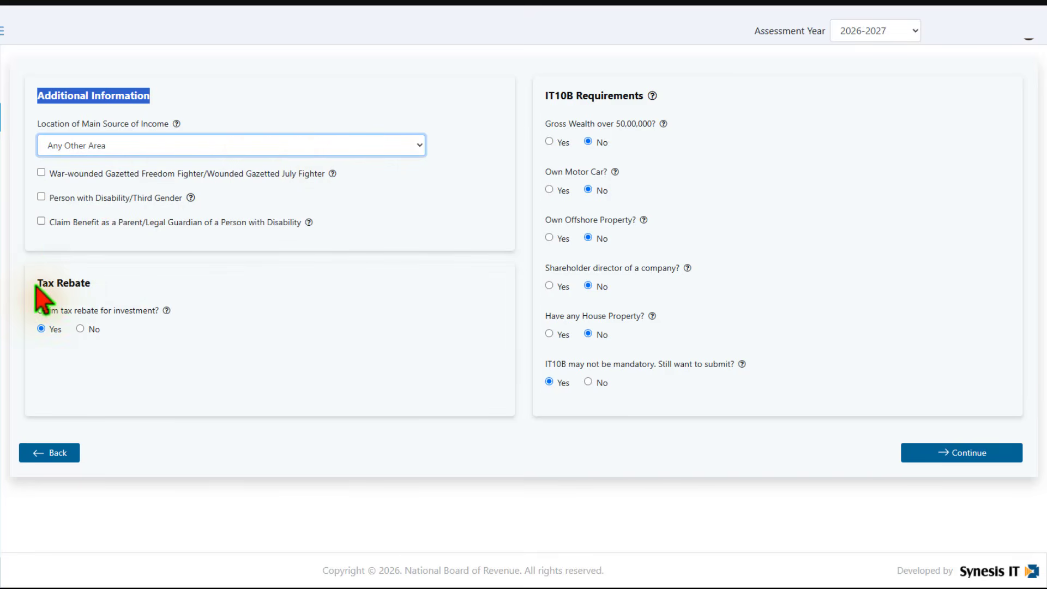
{"action": "triple_click", "coordinate": [88, 282]}
{"action": "left_click", "coordinate": [88, 283]}
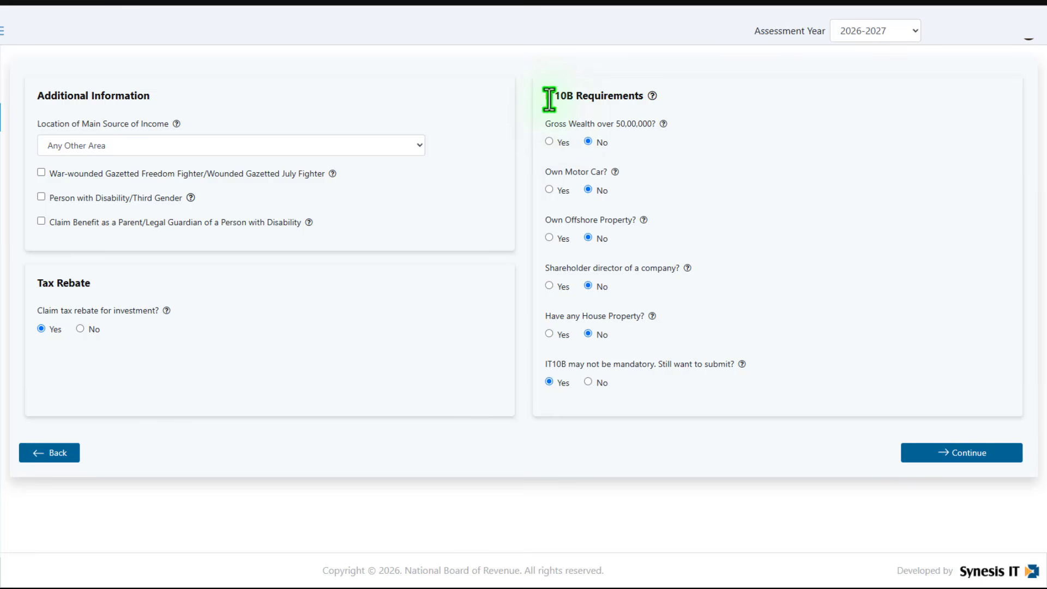
{"action": "left_click", "coordinate": [550, 142]}
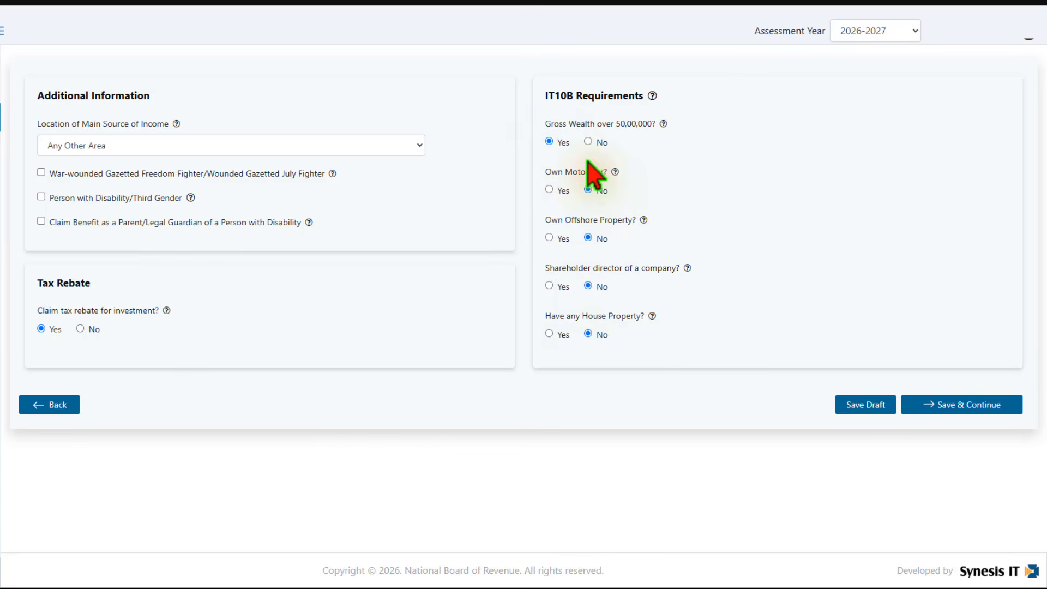
{"action": "left_click", "coordinate": [959, 410]}
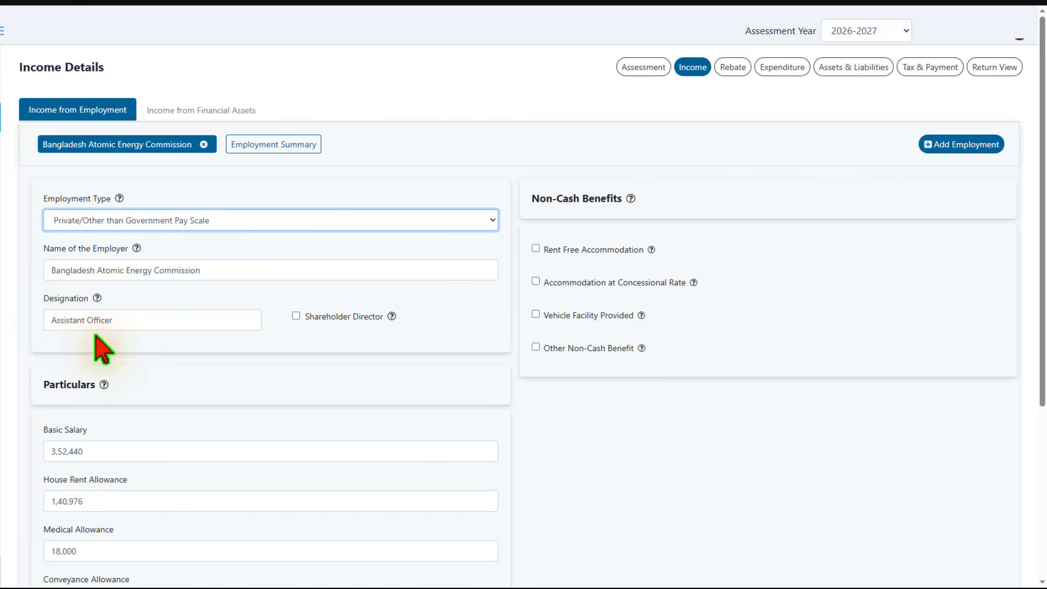
Step: Review the Bangladesh Atomic Energy Commission salary and allowance particulars and save them as a draft
{"action": "scroll", "coordinate": [130, 449], "scroll_direction": "down", "scroll_amount": 3}
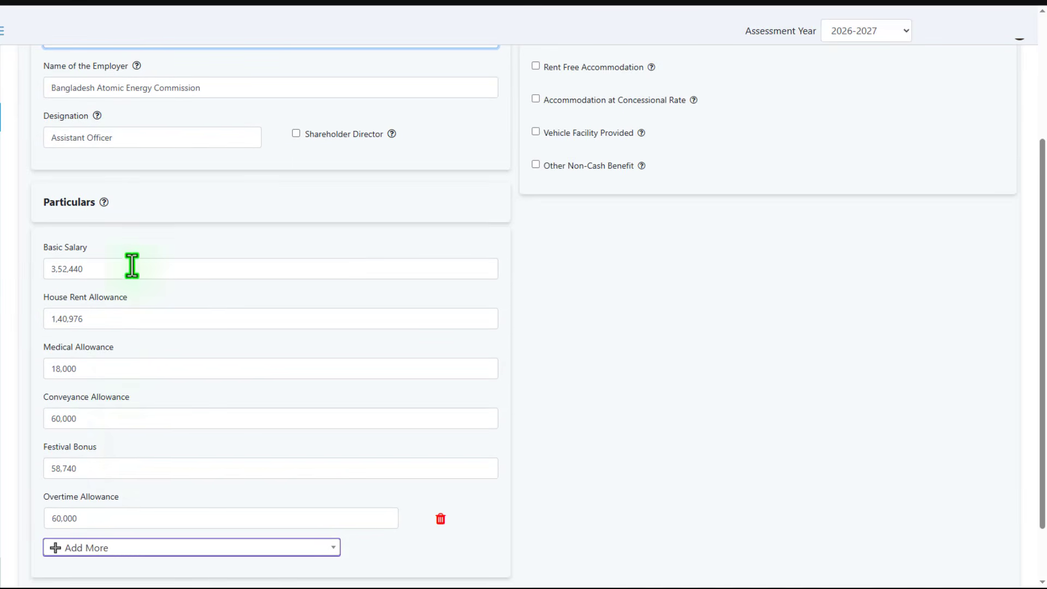
{"action": "scroll", "coordinate": [169, 355], "scroll_direction": "up", "scroll_amount": 3}
{"action": "scroll", "coordinate": [229, 359], "scroll_direction": "down", "scroll_amount": 1}
{"action": "scroll", "coordinate": [289, 362], "scroll_direction": "down", "scroll_amount": 4}
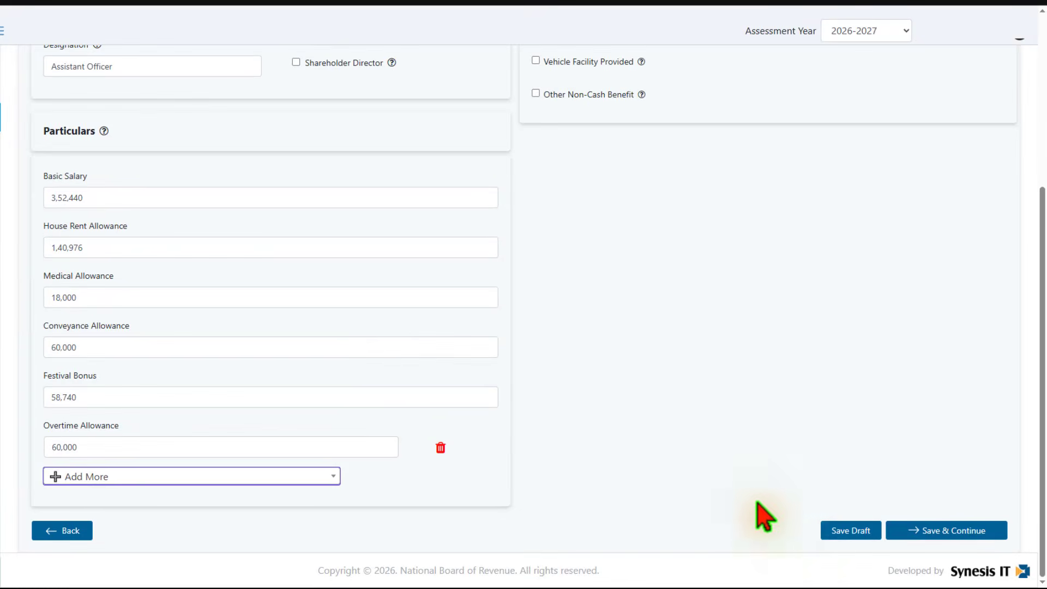
{"action": "left_click", "coordinate": [862, 532]}
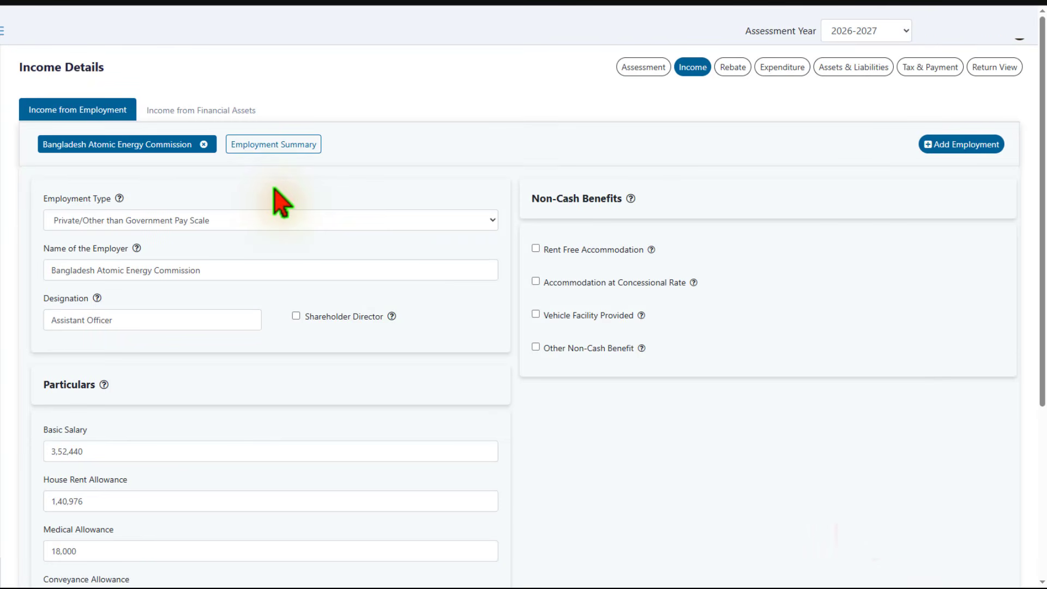
Step: Examine the employment summary's total, tax exempted and taxable amounts
{"action": "left_click", "coordinate": [261, 158]}
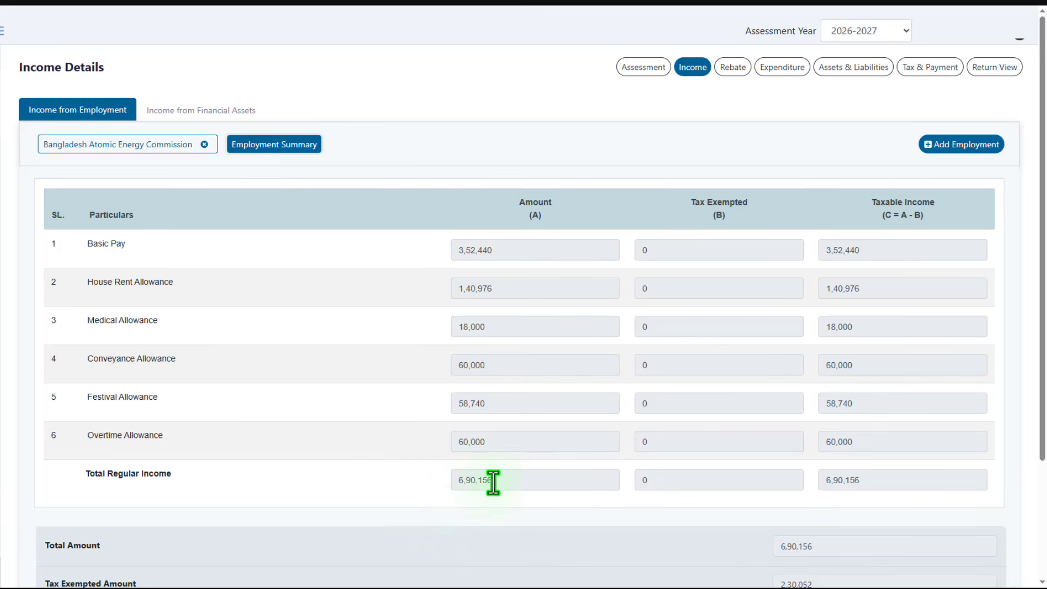
{"action": "scroll", "coordinate": [682, 487], "scroll_direction": "down", "scroll_amount": 3}
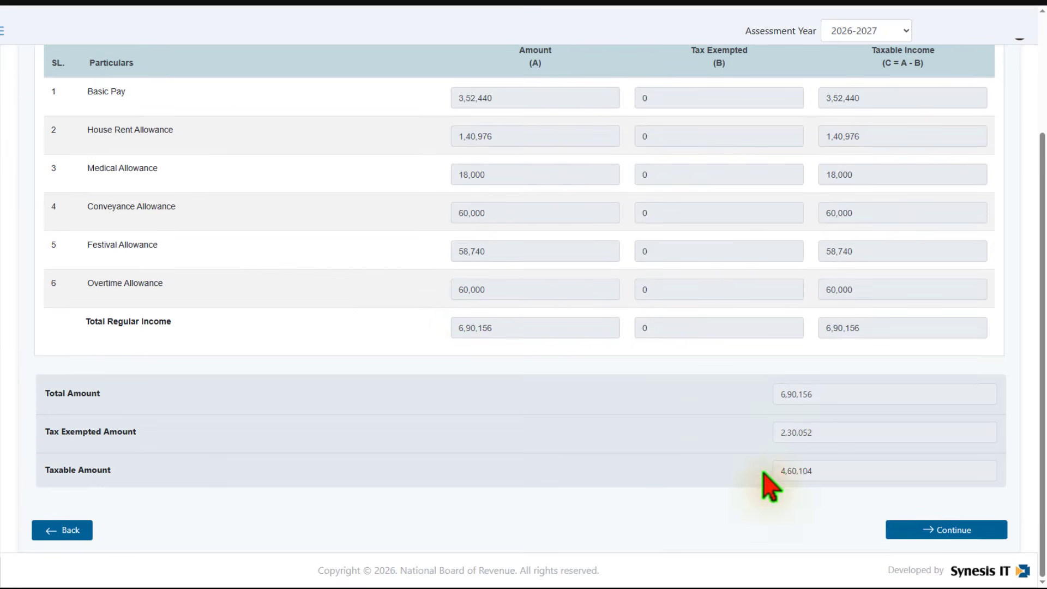
{"action": "left_click_drag", "start_coordinate": [819, 434], "coordinate": [753, 443]}
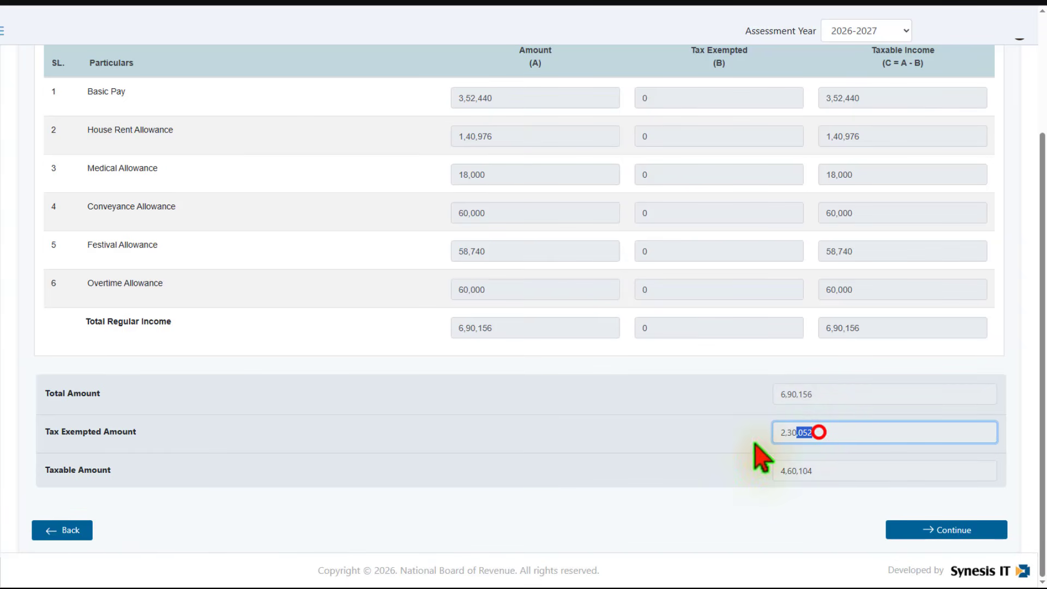
{"action": "left_click_drag", "start_coordinate": [815, 472], "coordinate": [753, 472]}
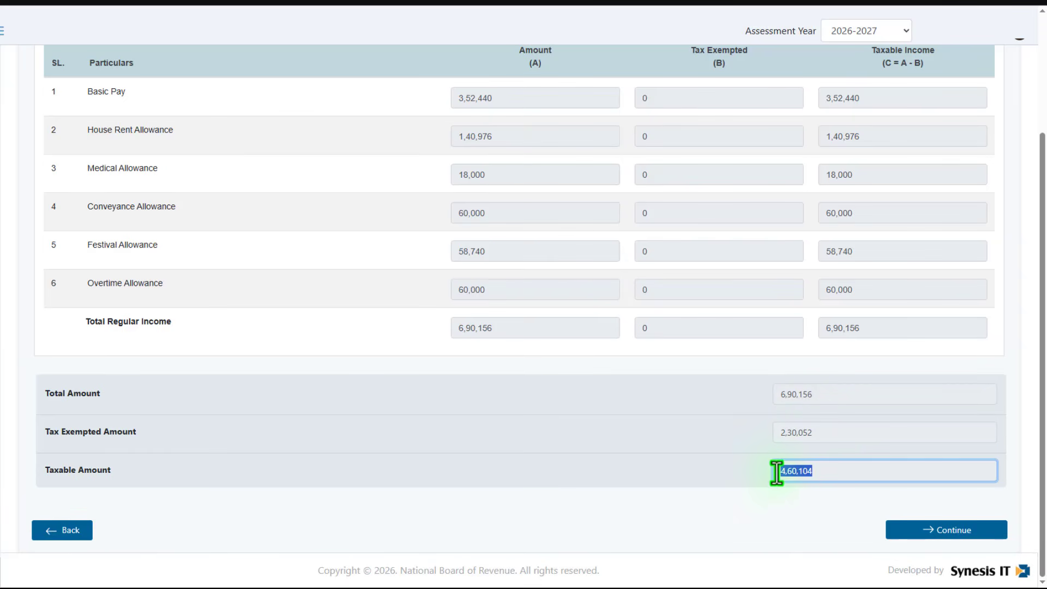
{"action": "left_click", "coordinate": [776, 470]}
{"action": "double_click", "coordinate": [45, 469]}
{"action": "left_click_drag", "start_coordinate": [125, 482], "coordinate": [117, 474]}
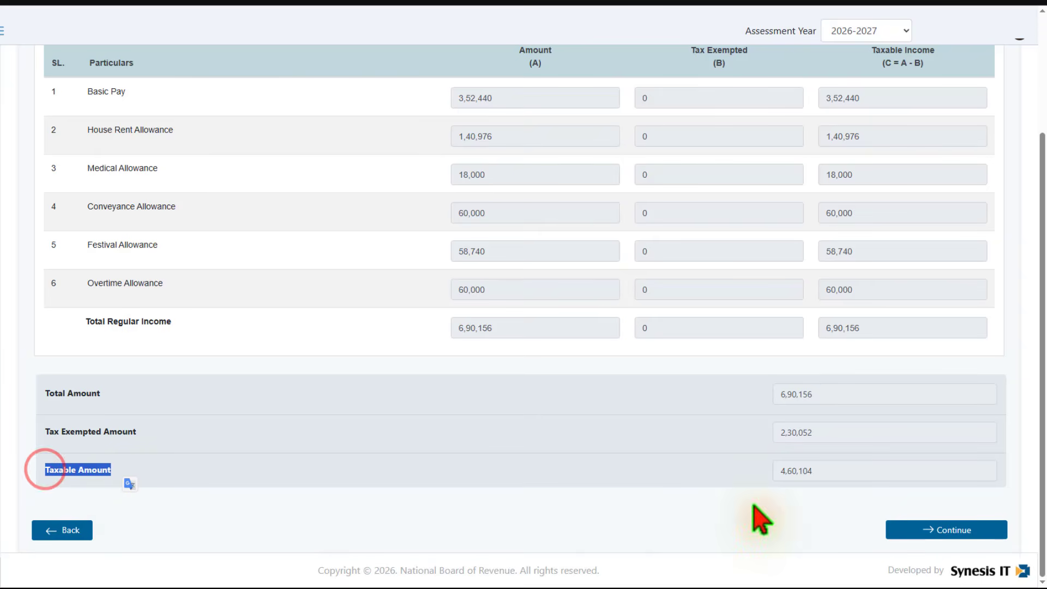
{"action": "left_click", "coordinate": [813, 472]}
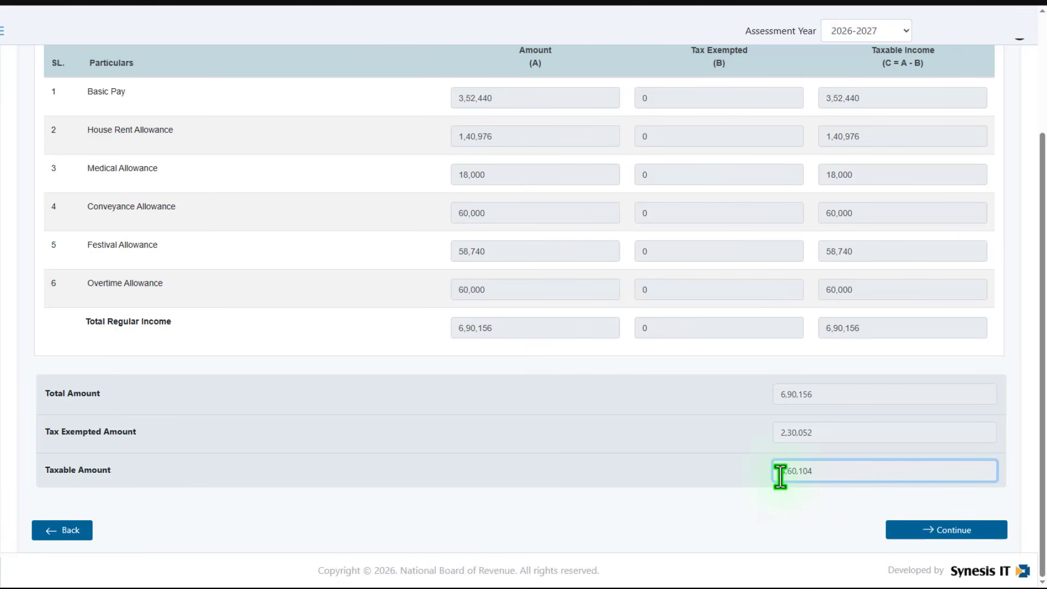
{"action": "scroll", "coordinate": [736, 483], "scroll_direction": "up", "scroll_amount": 3}
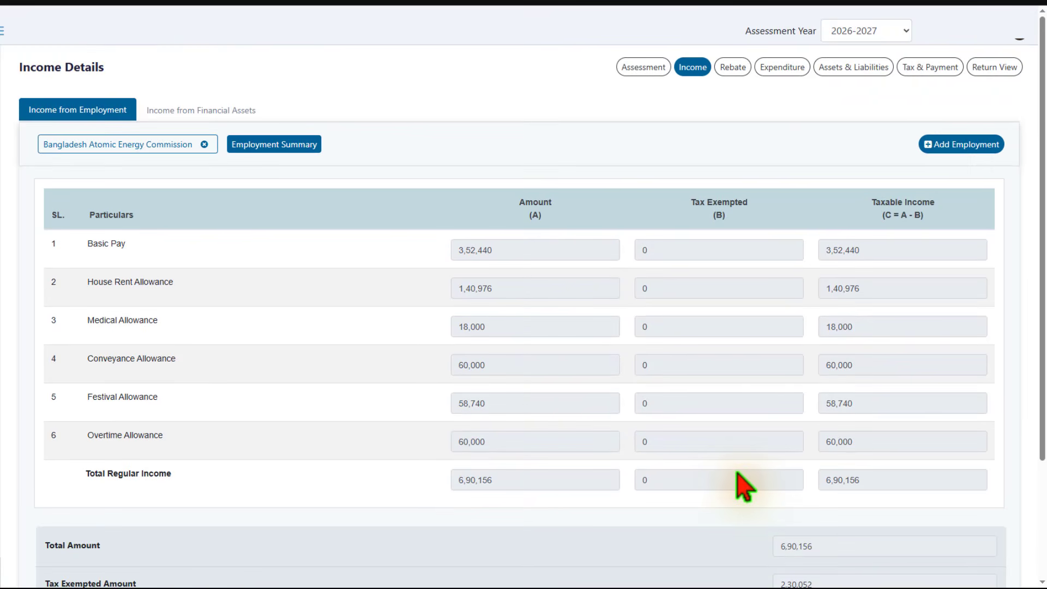
Step: Check the net payable amount in the Final Payable section of Tax & Payment
{"action": "left_click", "coordinate": [927, 72]}
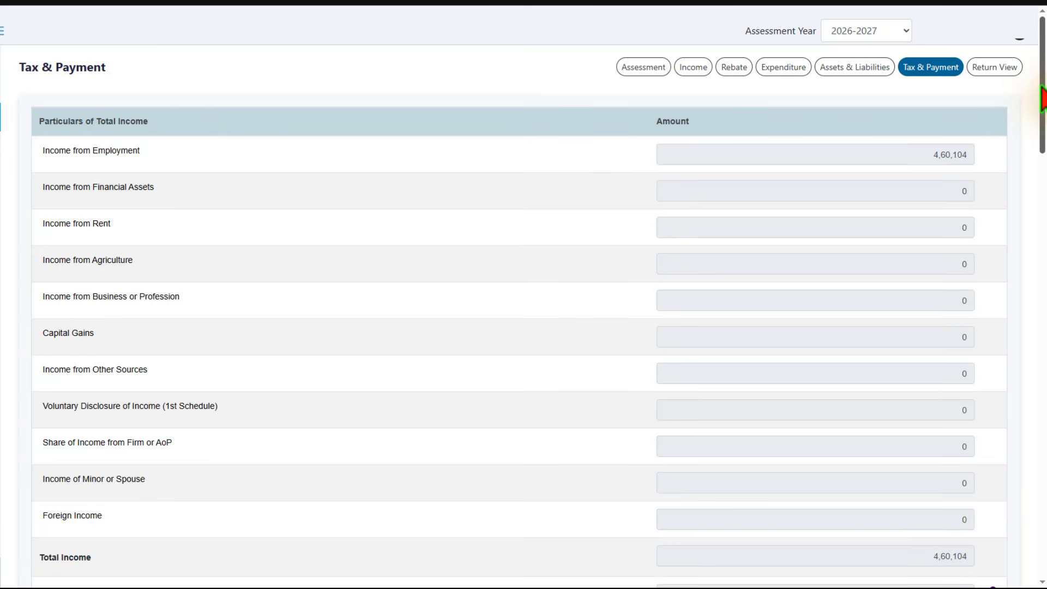
{"action": "scroll", "coordinate": [1038, 93], "scroll_direction": "down", "scroll_amount": 15}
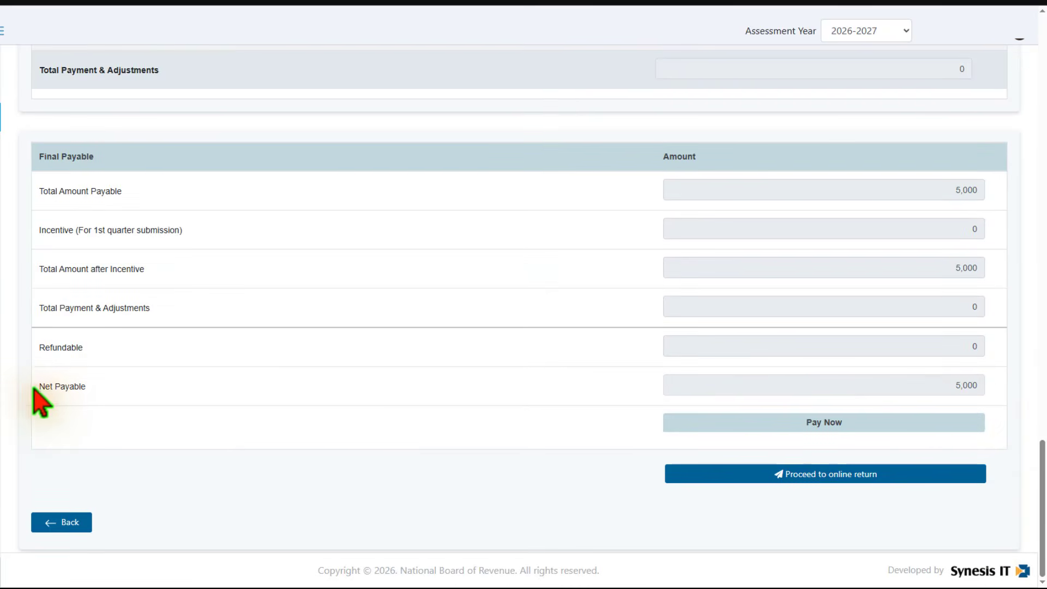
{"action": "left_click_drag", "start_coordinate": [33, 384], "coordinate": [144, 400]}
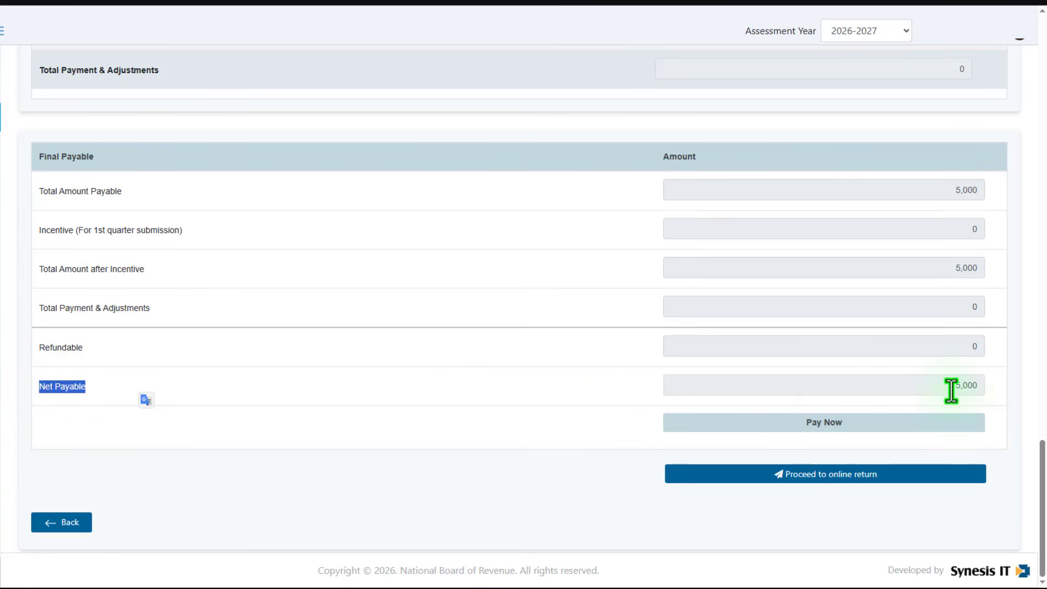
{"action": "left_click", "coordinate": [951, 387]}
{"action": "double_click", "coordinate": [951, 385]}
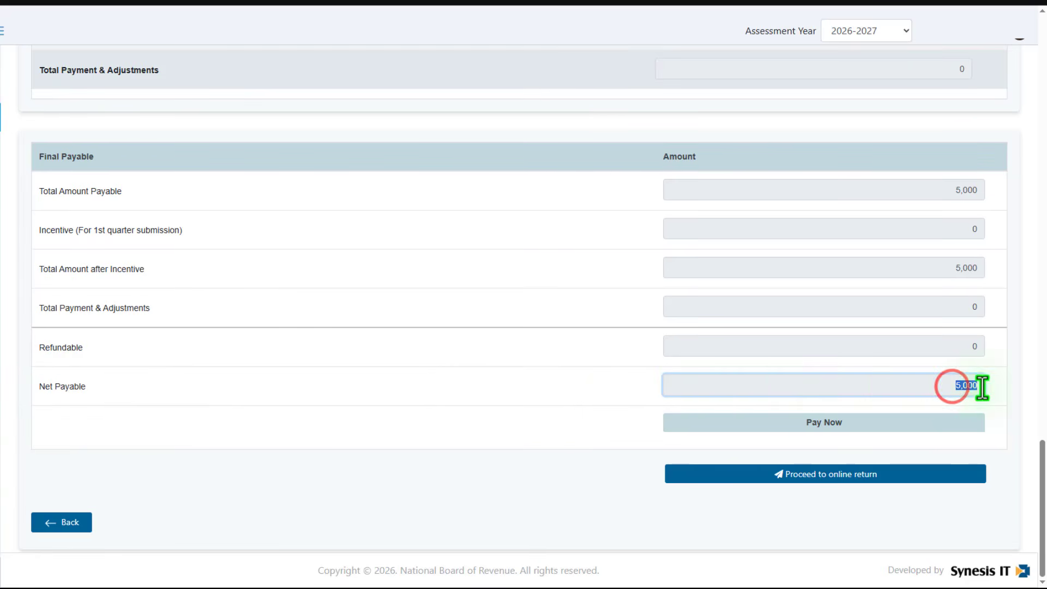
{"action": "left_click", "coordinate": [585, 391]}
{"action": "scroll", "coordinate": [596, 409], "scroll_direction": "up", "scroll_amount": 9}
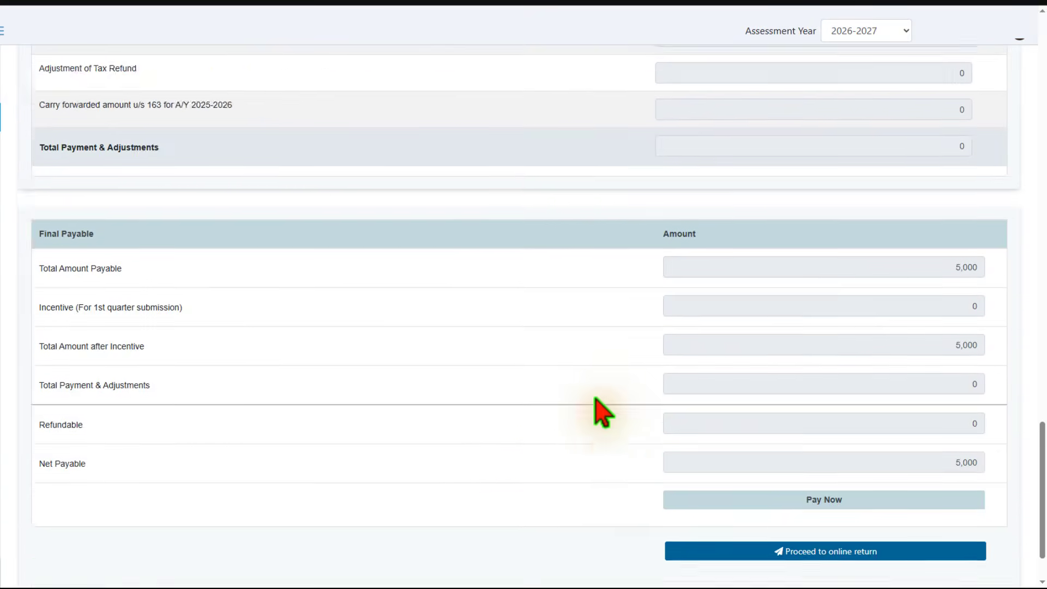
{"action": "scroll", "coordinate": [606, 415], "scroll_direction": "up", "scroll_amount": 15}
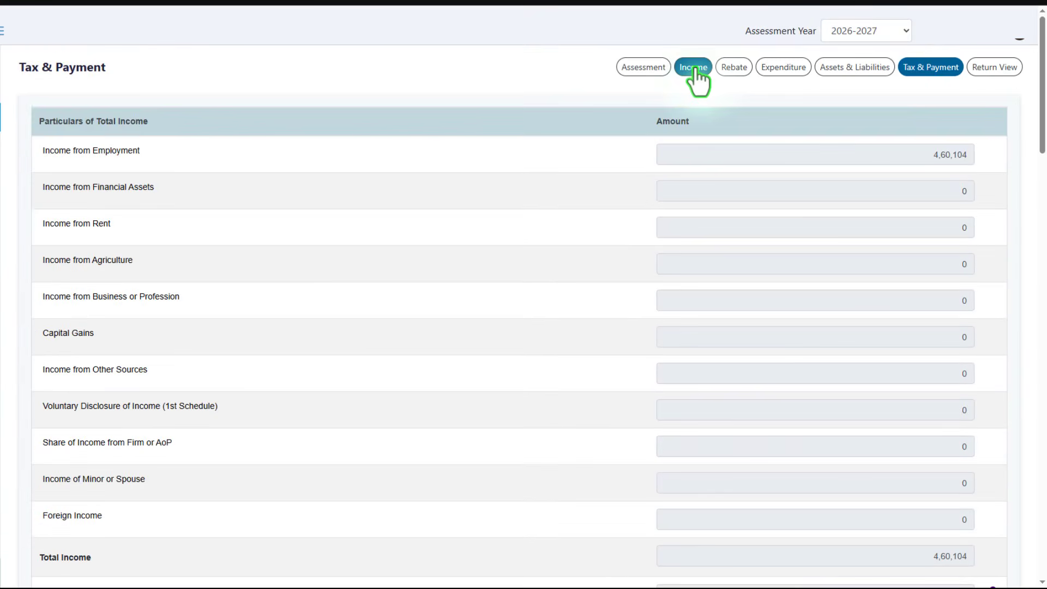
Step: Return to the employment income details, then save and continue to Income from Financial Assets
{"action": "left_click", "coordinate": [695, 67]}
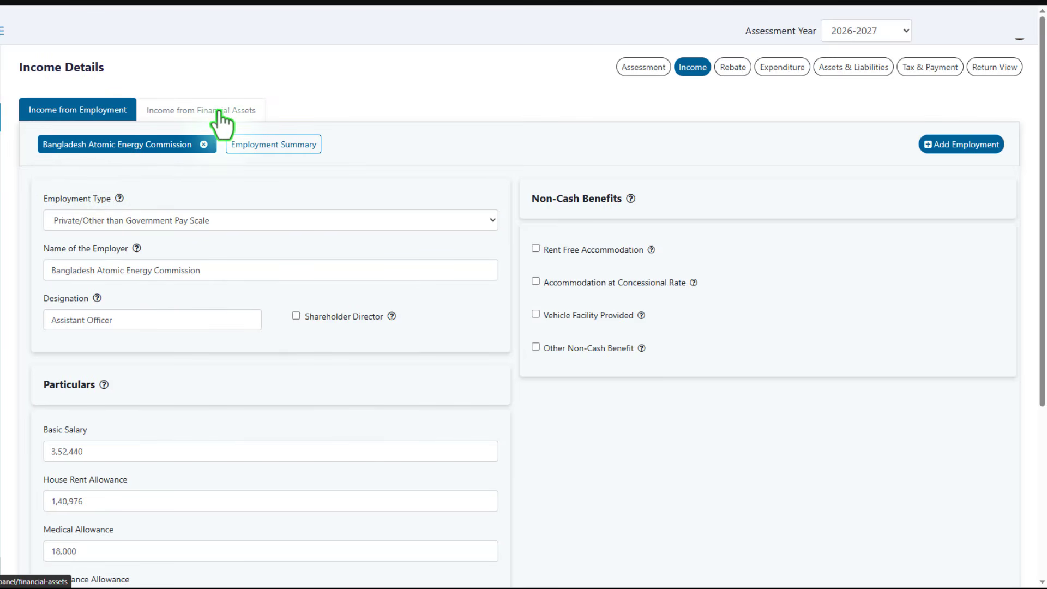
{"action": "scroll", "coordinate": [643, 402], "scroll_direction": "down", "scroll_amount": 5}
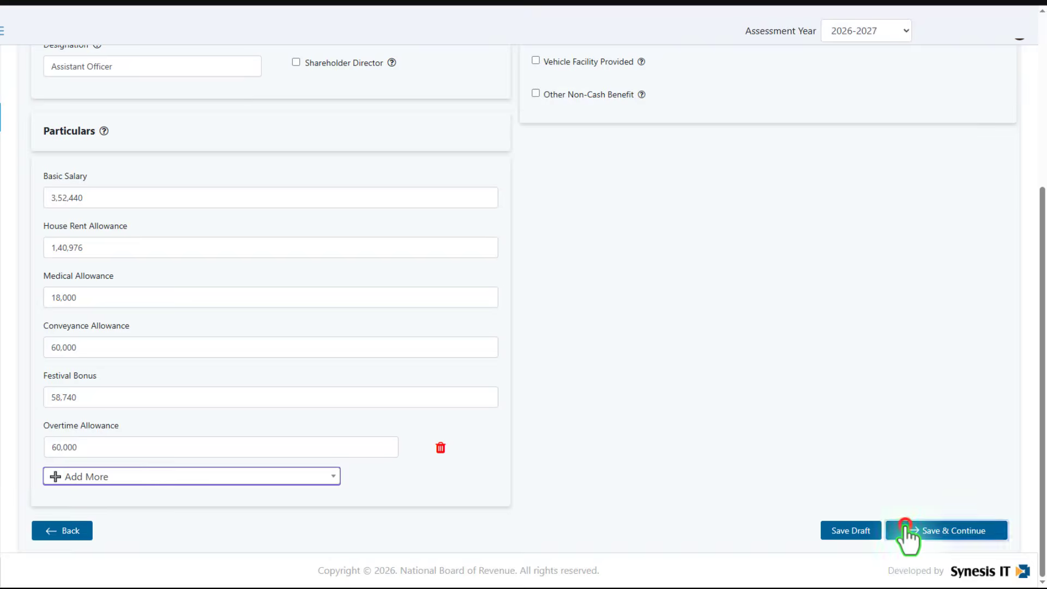
{"action": "left_click", "coordinate": [905, 528]}
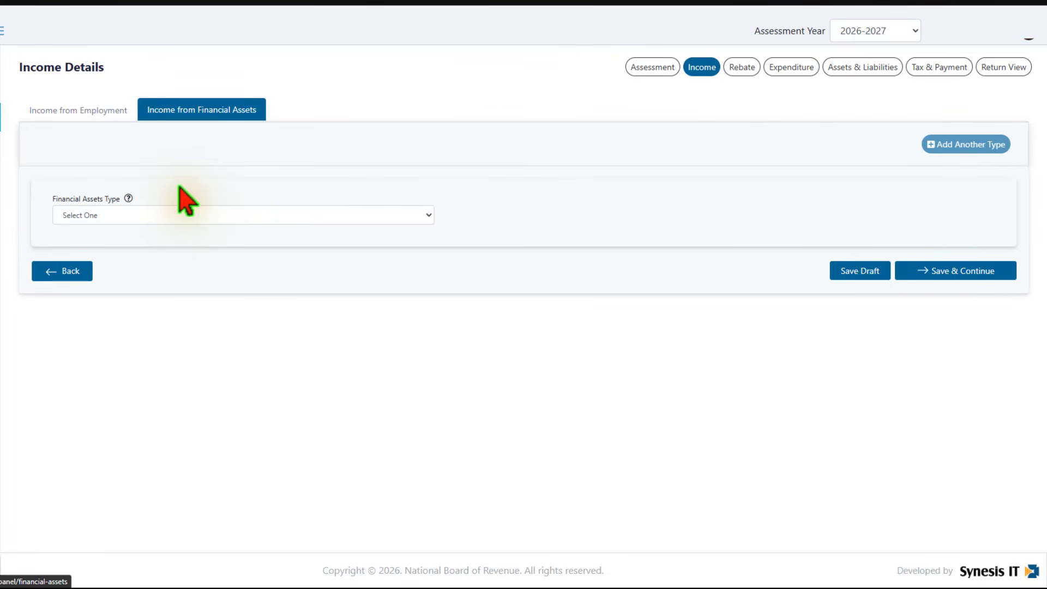
Step: Add Interest From Sanchayapatra as the financial assets type and confirm it
{"action": "left_click", "coordinate": [172, 215]}
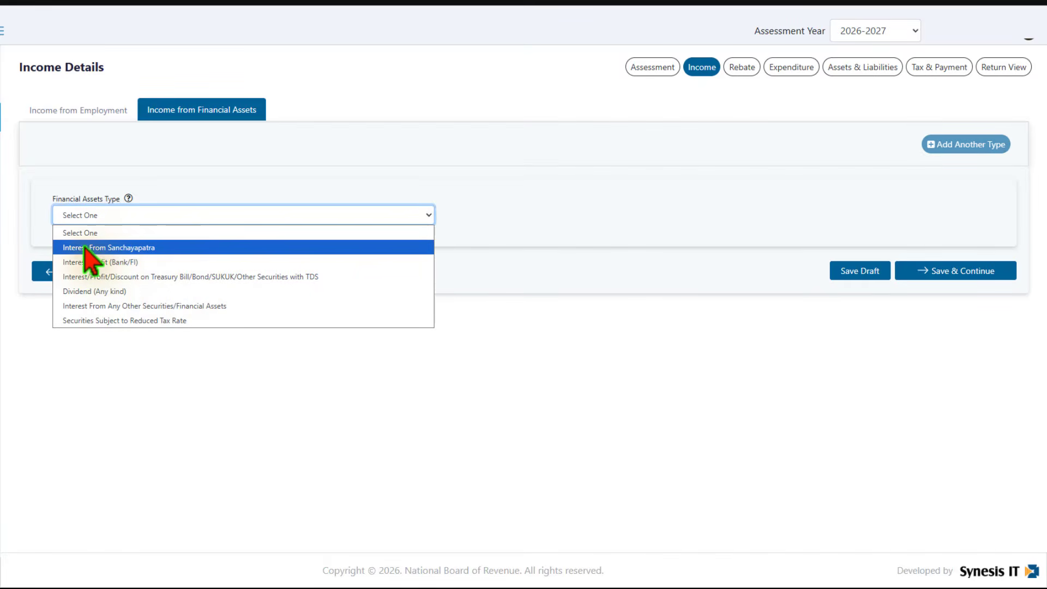
{"action": "left_click", "coordinate": [132, 248]}
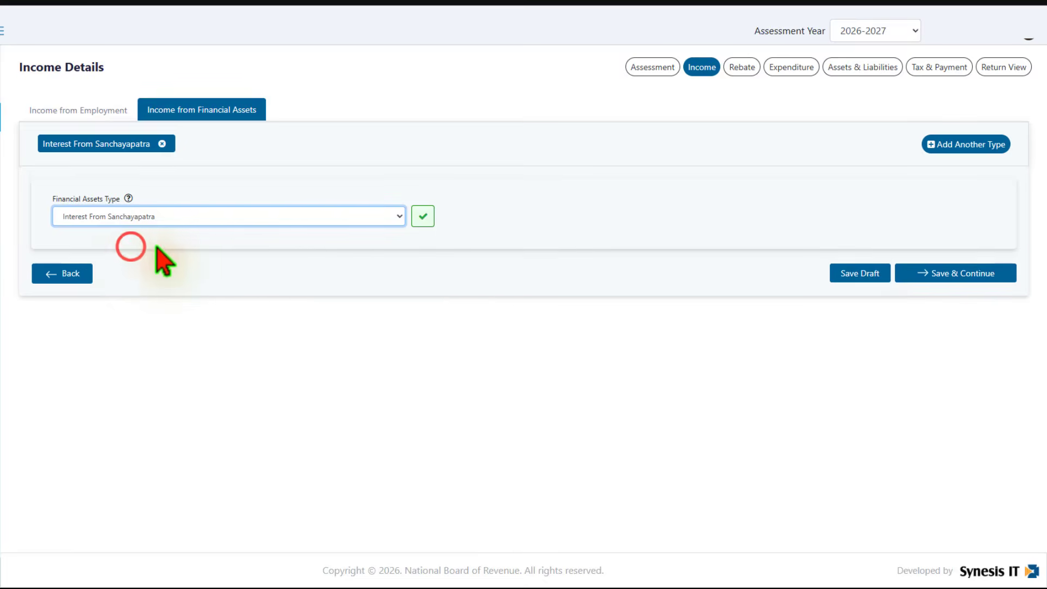
{"action": "left_click", "coordinate": [423, 218]}
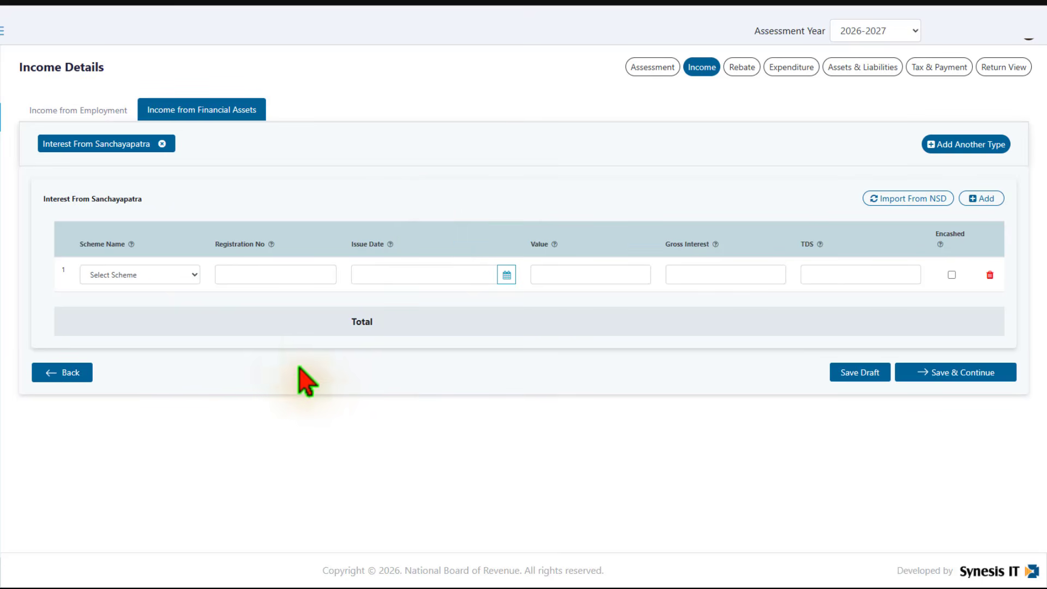
Step: Try to fill the Sanchayapatra row manually with Poribar Sanchayapatra as the scheme and 30-06-2019 as the issue date
{"action": "left_click", "coordinate": [181, 274]}
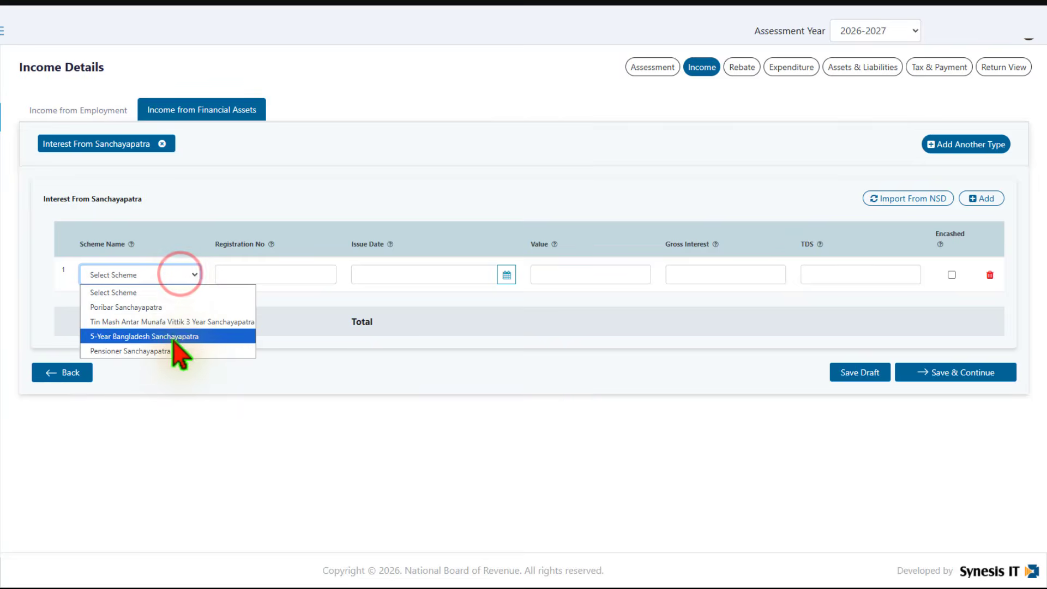
{"action": "left_click", "coordinate": [252, 290]}
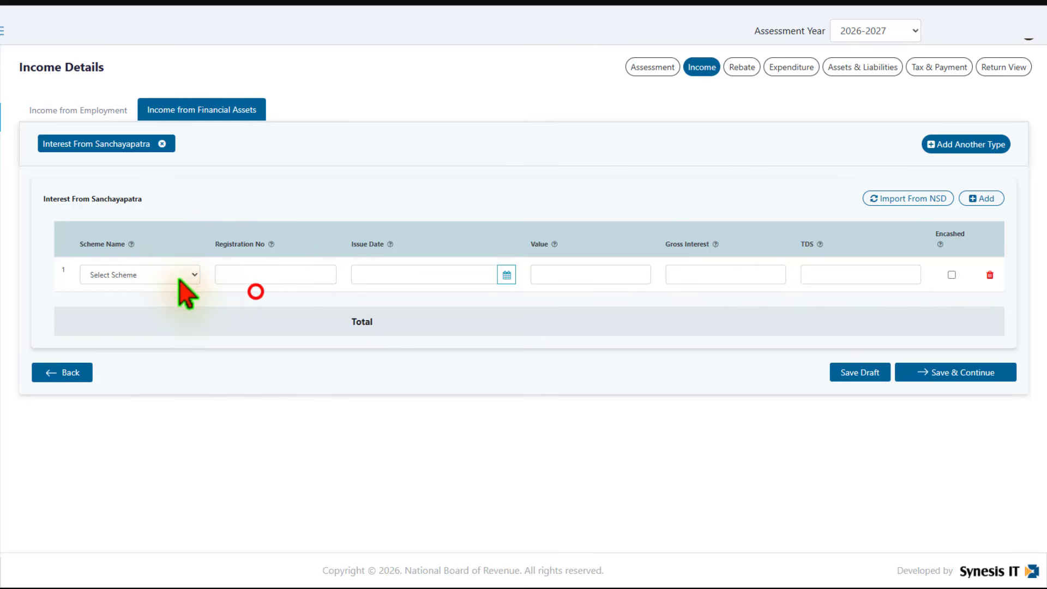
{"action": "left_click", "coordinate": [180, 275]}
{"action": "left_click", "coordinate": [176, 307]}
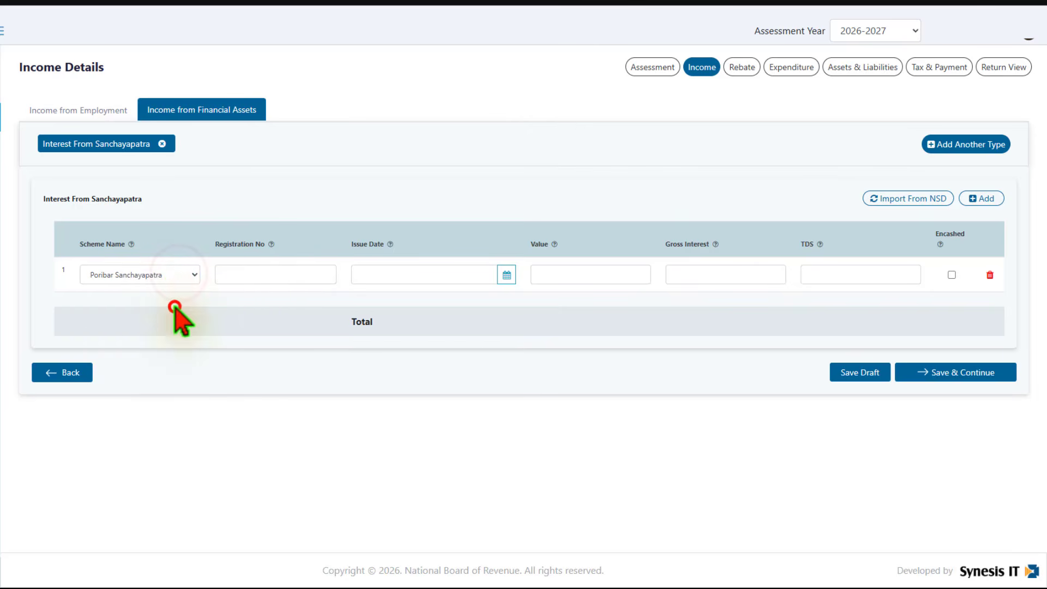
{"action": "left_click", "coordinate": [386, 281]}
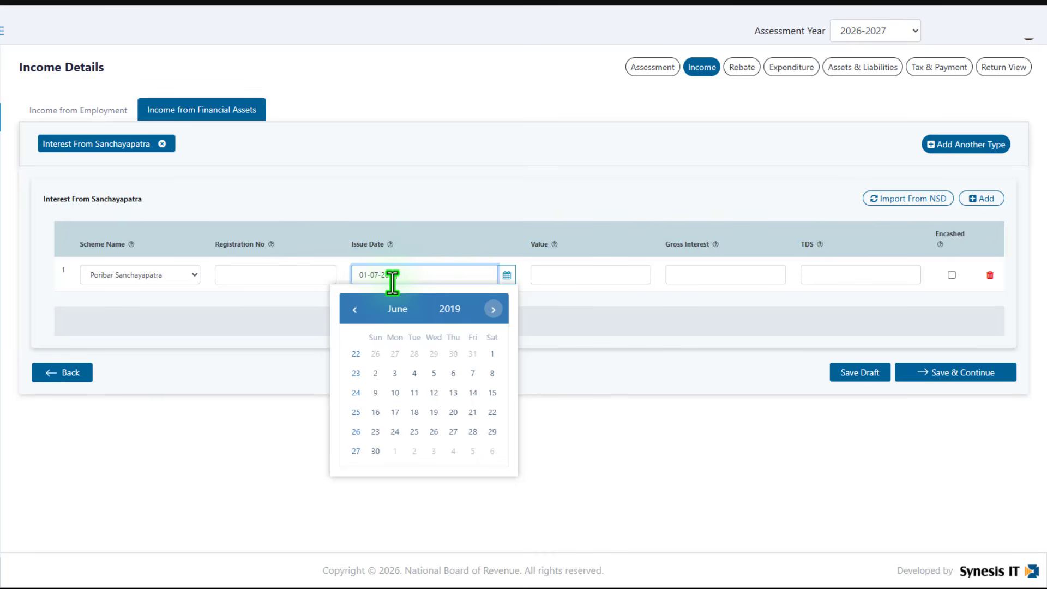
{"action": "left_click", "coordinate": [515, 362]}
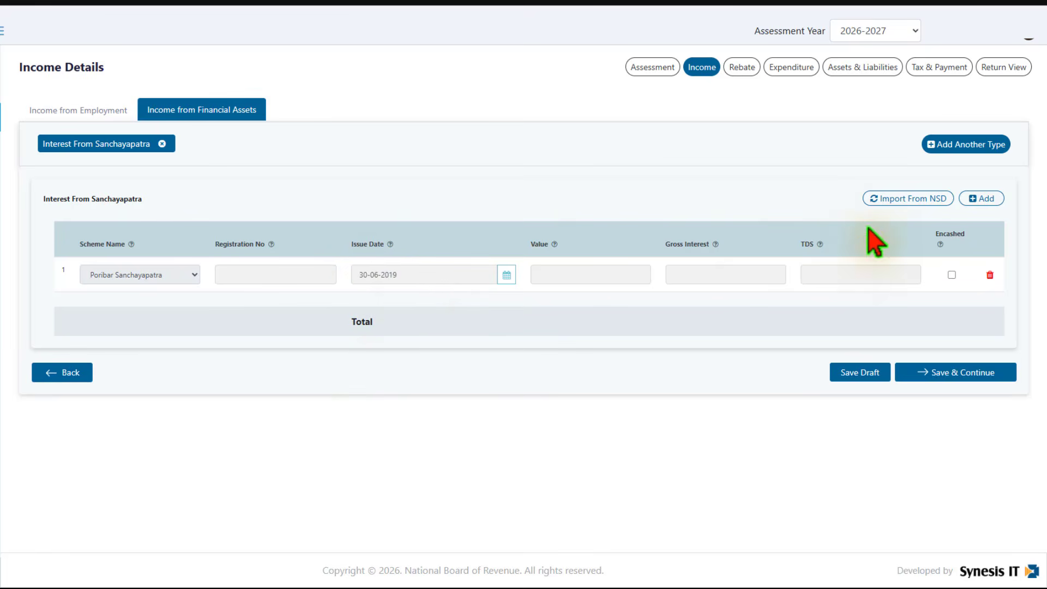
Step: Import both Poribar Sanchayapatra records from NSD into the interest table, then save and continue
{"action": "left_click", "coordinate": [926, 197]}
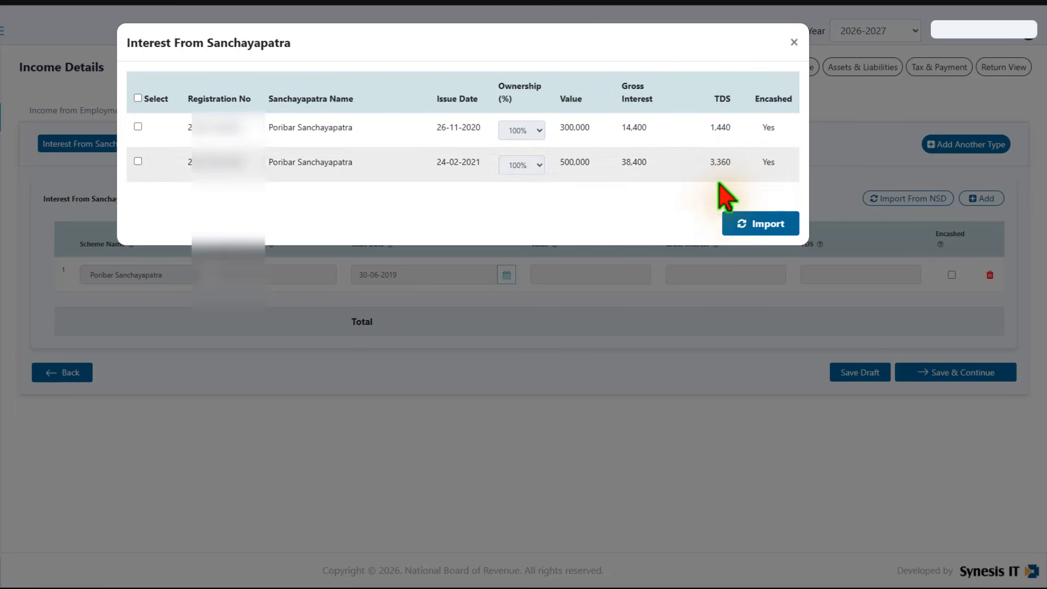
{"action": "left_click", "coordinate": [138, 98]}
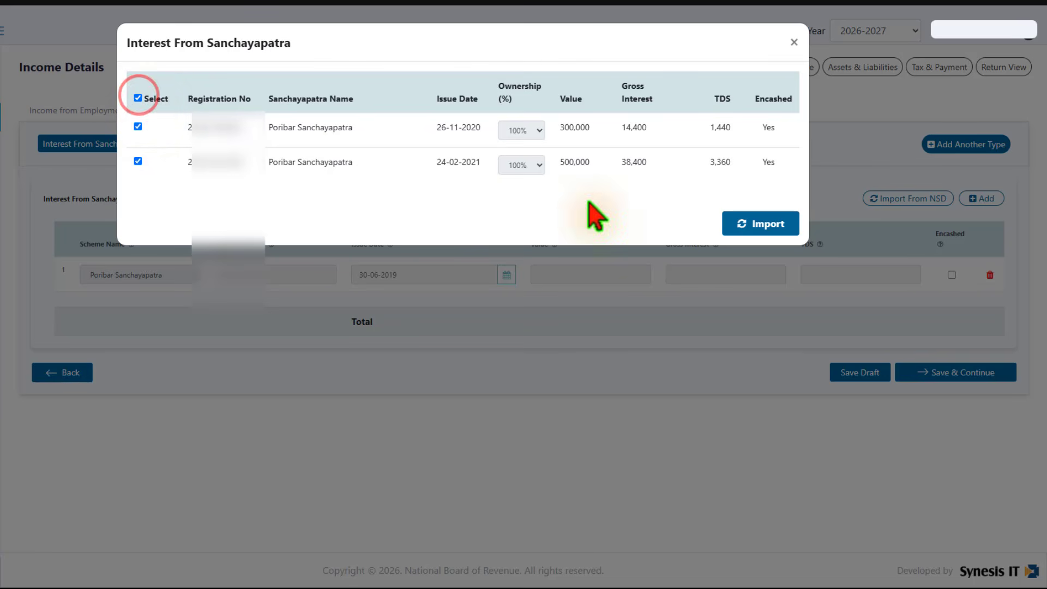
{"action": "left_click", "coordinate": [745, 224]}
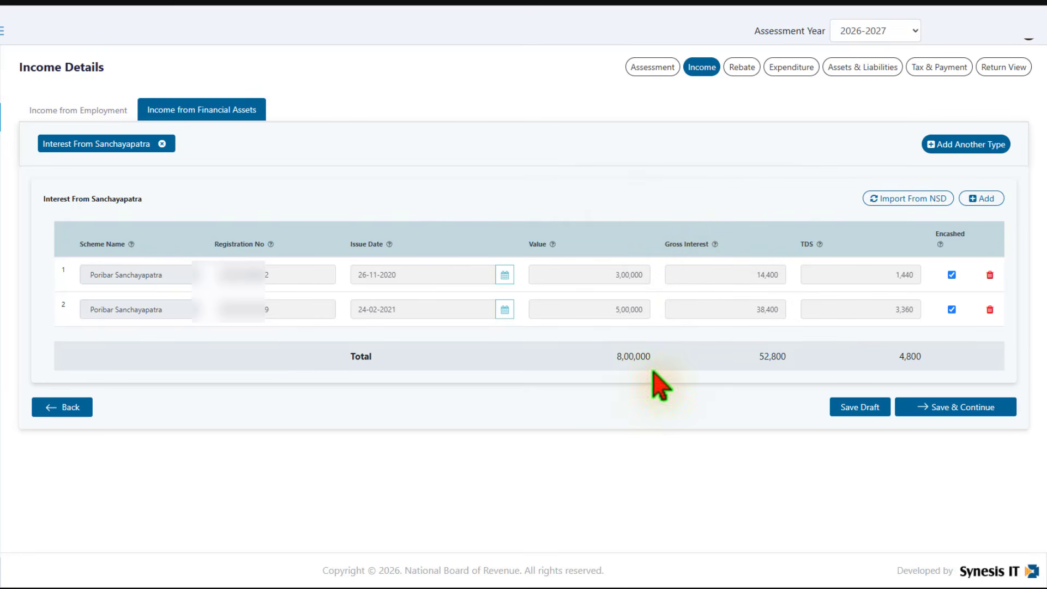
{"action": "left_click", "coordinate": [927, 410]}
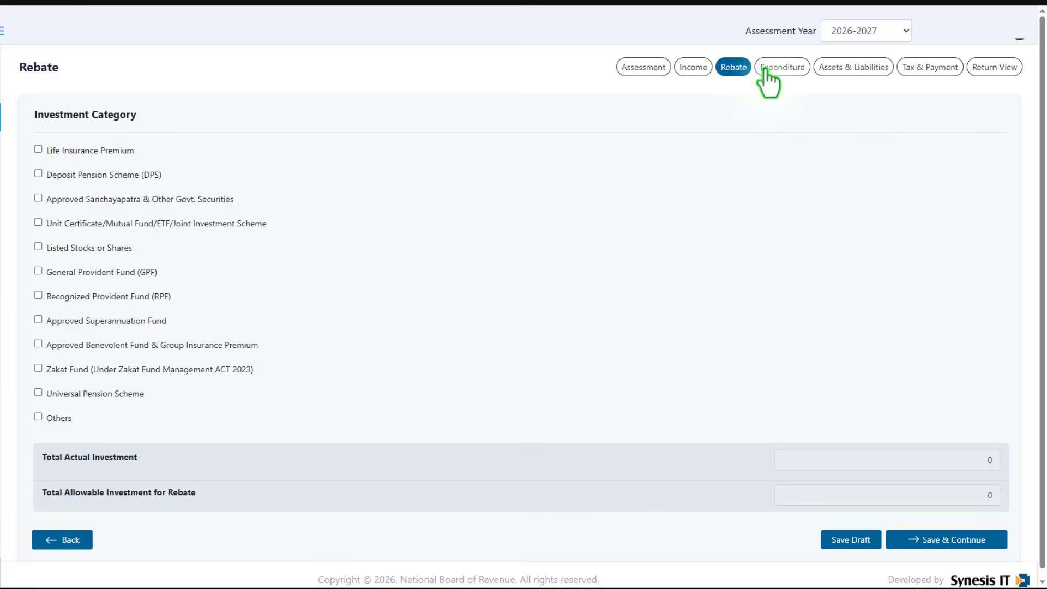
Step: Review the Final Payable section of Tax & Payment with the Sanchayapatra interest included
{"action": "left_click", "coordinate": [912, 76]}
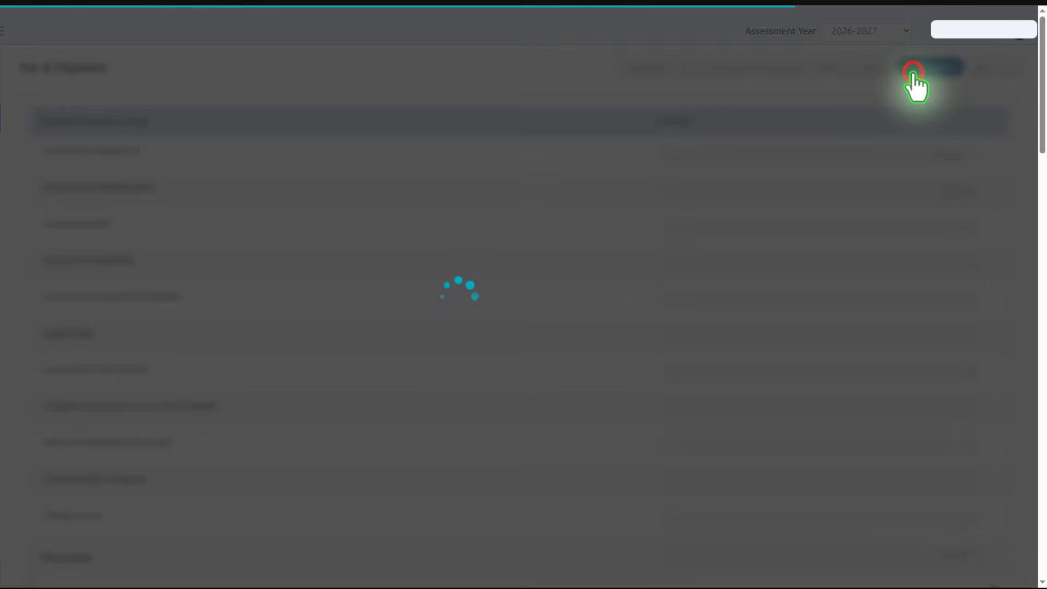
{"action": "scroll", "coordinate": [852, 327], "scroll_direction": "down", "scroll_amount": 10}
{"action": "scroll", "coordinate": [868, 352], "scroll_direction": "down", "scroll_amount": 20}
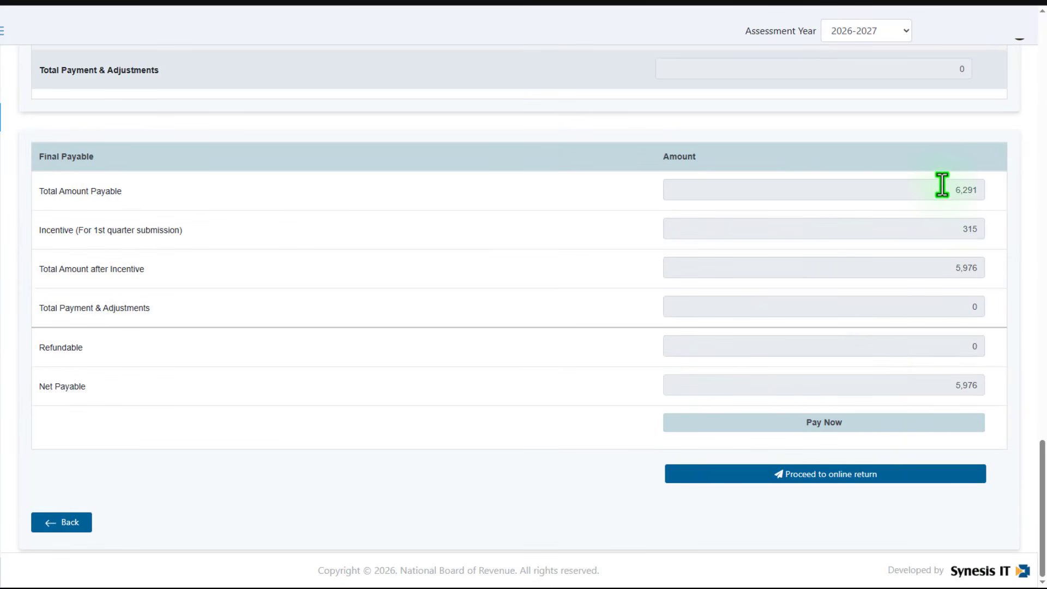
Step: Check the employment income, financial assets income and total income under Particulars of Total Income
{"action": "scroll", "coordinate": [708, 228], "scroll_direction": "up", "scroll_amount": 20}
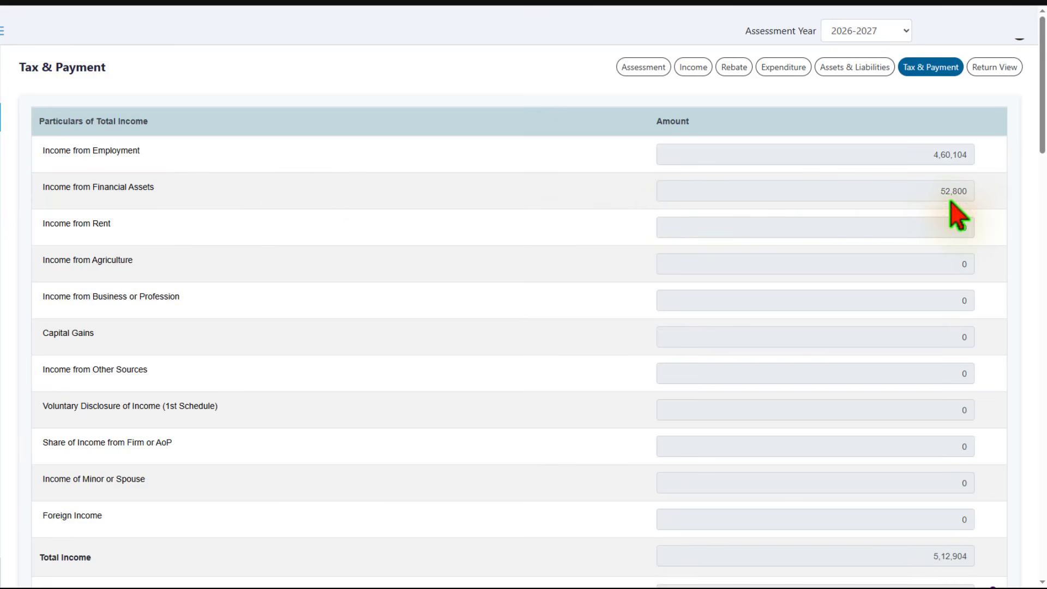
{"action": "left_click", "coordinate": [930, 155]}
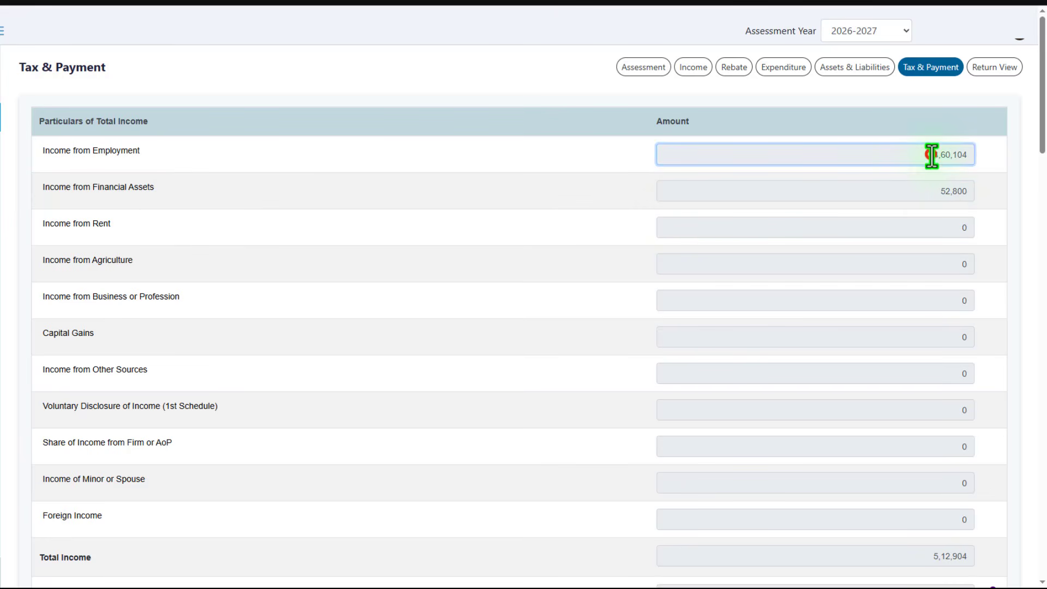
{"action": "left_click_drag", "start_coordinate": [929, 155], "coordinate": [967, 155]}
{"action": "left_click", "coordinate": [959, 154]}
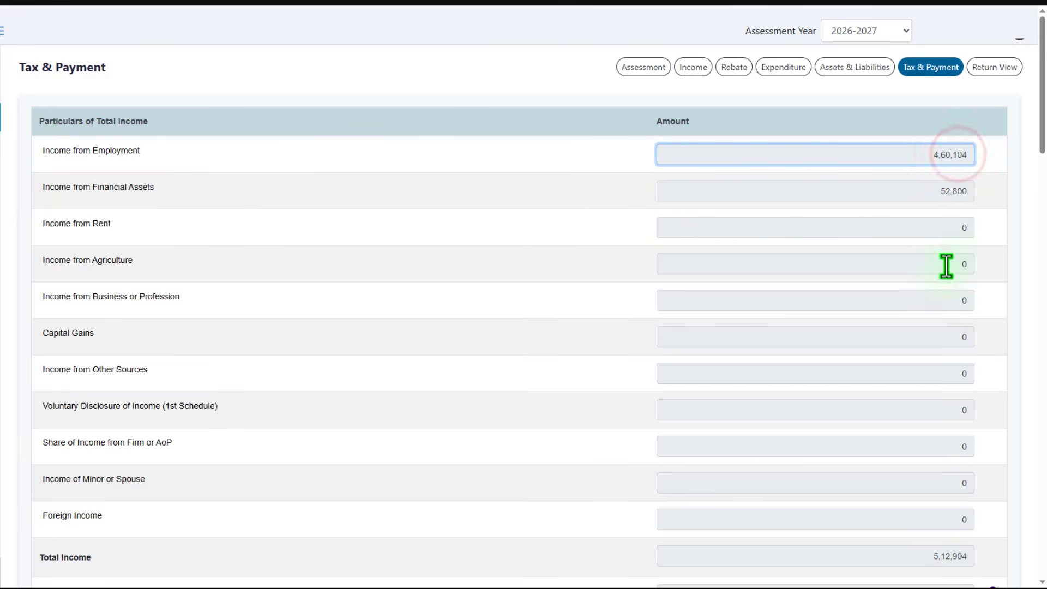
{"action": "scroll", "coordinate": [944, 327], "scroll_direction": "down", "scroll_amount": 2}
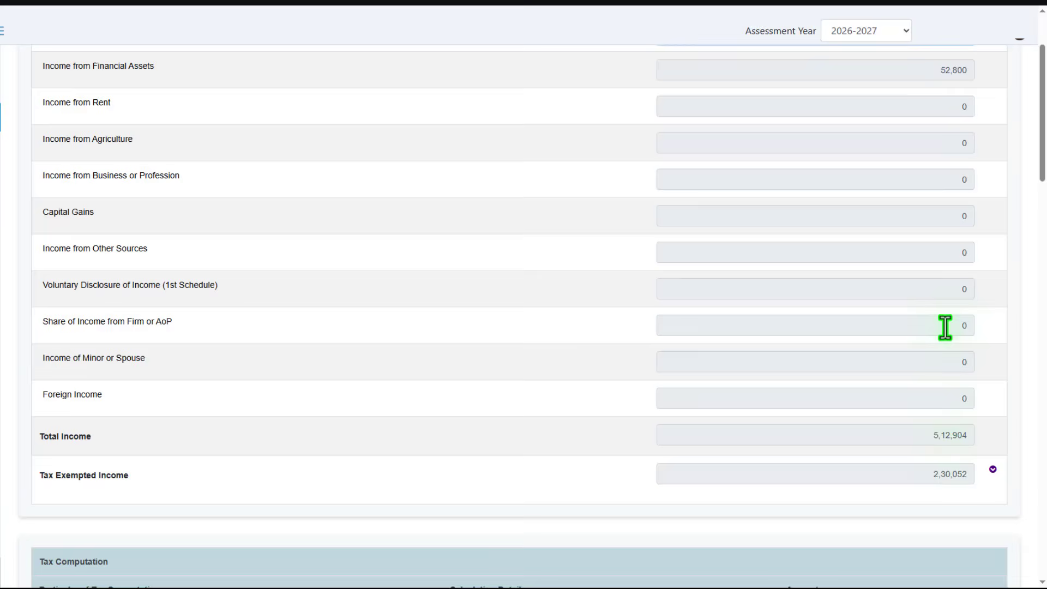
{"action": "double_click", "coordinate": [941, 435]}
Step: Examine the total amount payable, the first-quarter submission incentive and the total amount after incentive in Final Payable
{"action": "scroll", "coordinate": [949, 435], "scroll_direction": "down", "scroll_amount": 20}
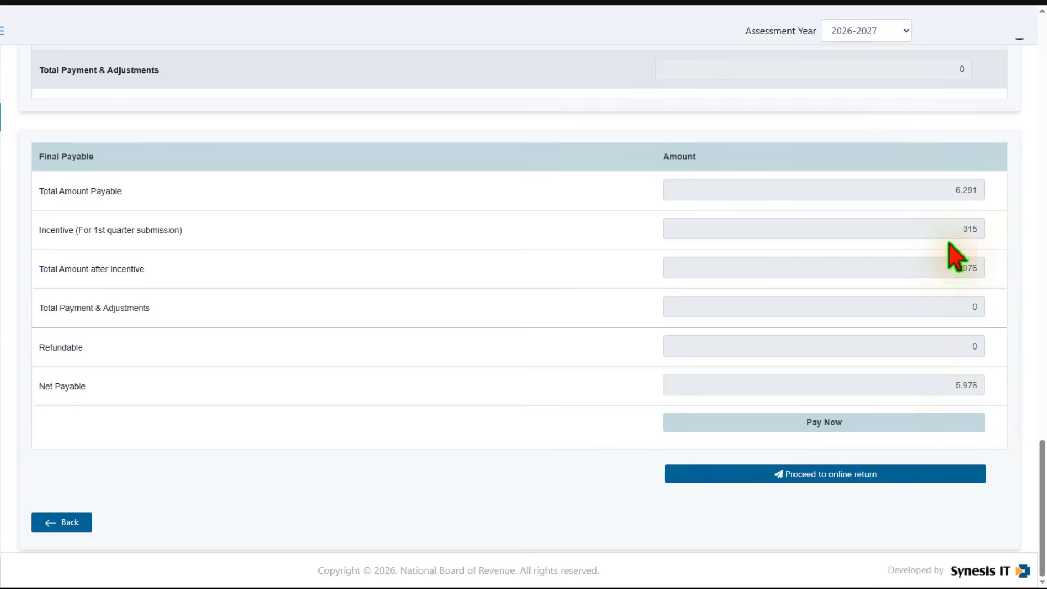
{"action": "double_click", "coordinate": [976, 191]}
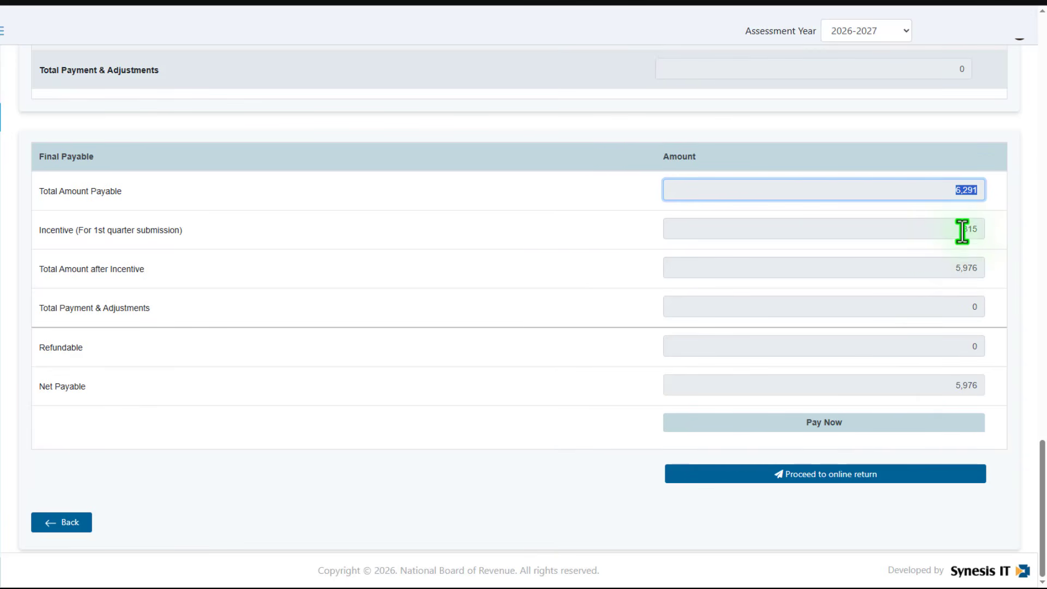
{"action": "double_click", "coordinate": [966, 229]}
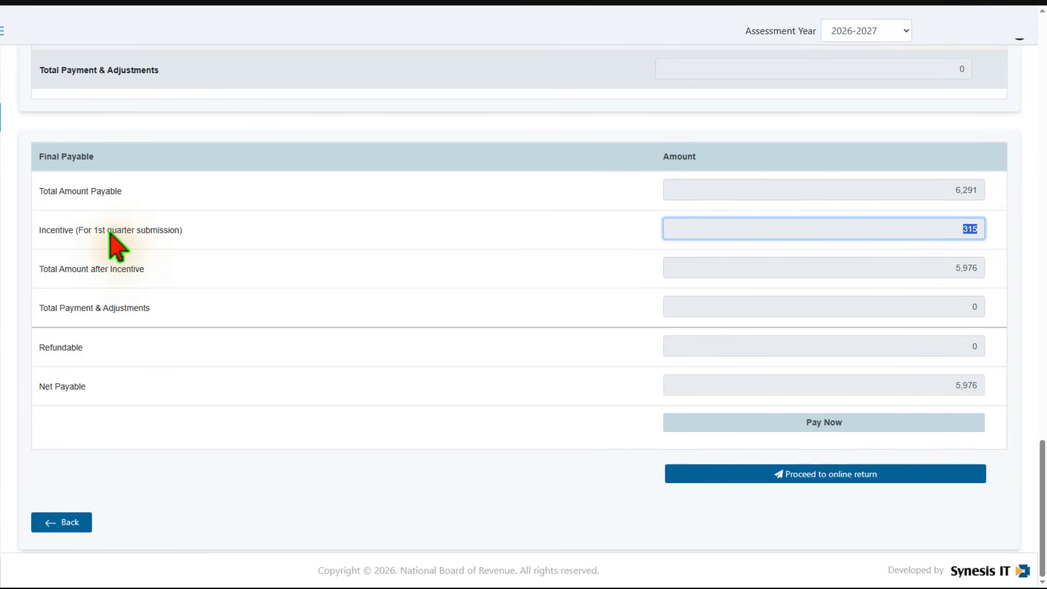
{"action": "left_click", "coordinate": [914, 235]}
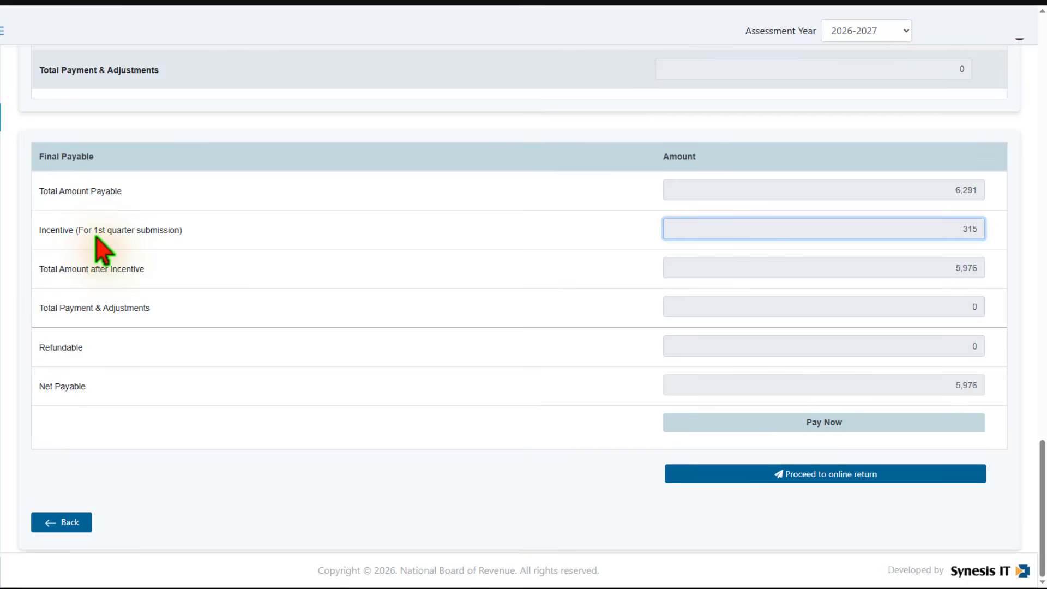
{"action": "left_click", "coordinate": [894, 270]}
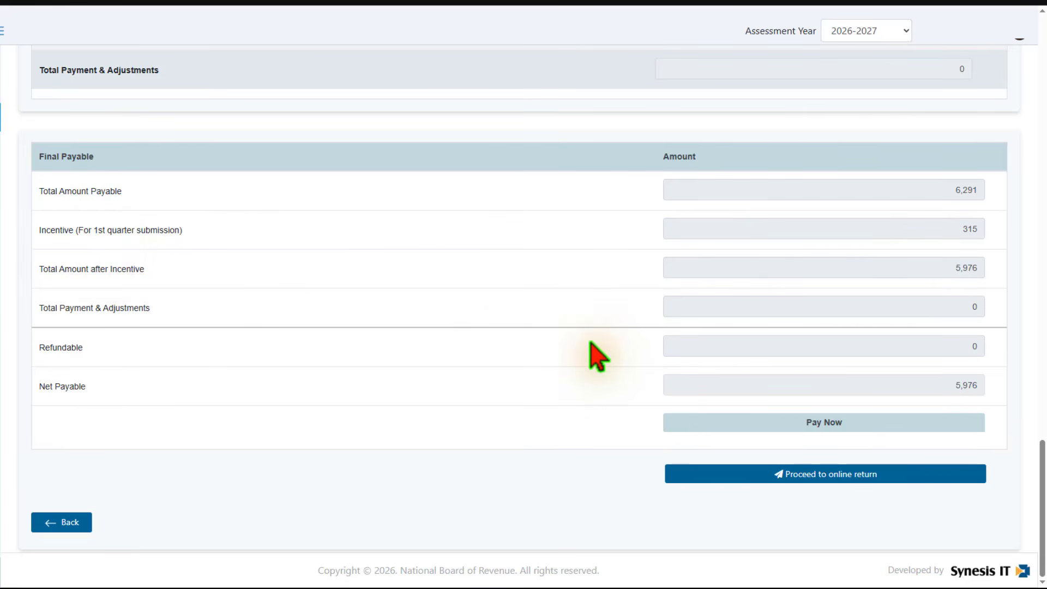
Step: Update the tax payment status in the eReturn Ledger by syncing both Sanchayapatra records from income as claimed source tax
{"action": "scroll", "coordinate": [594, 355], "scroll_direction": "up", "scroll_amount": 8}
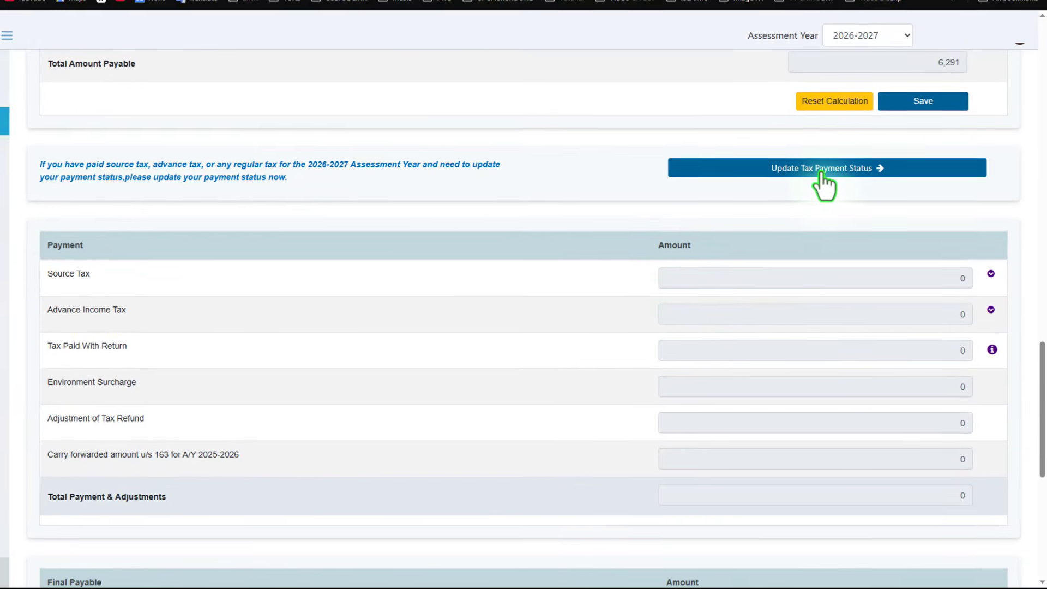
{"action": "left_click", "coordinate": [823, 169]}
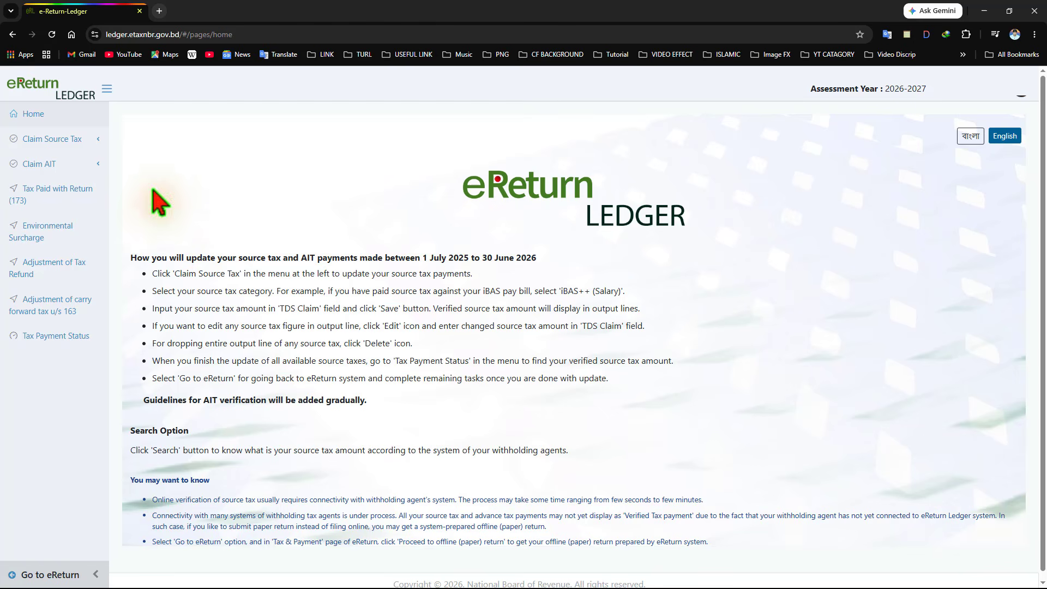
{"action": "left_click", "coordinate": [48, 139]}
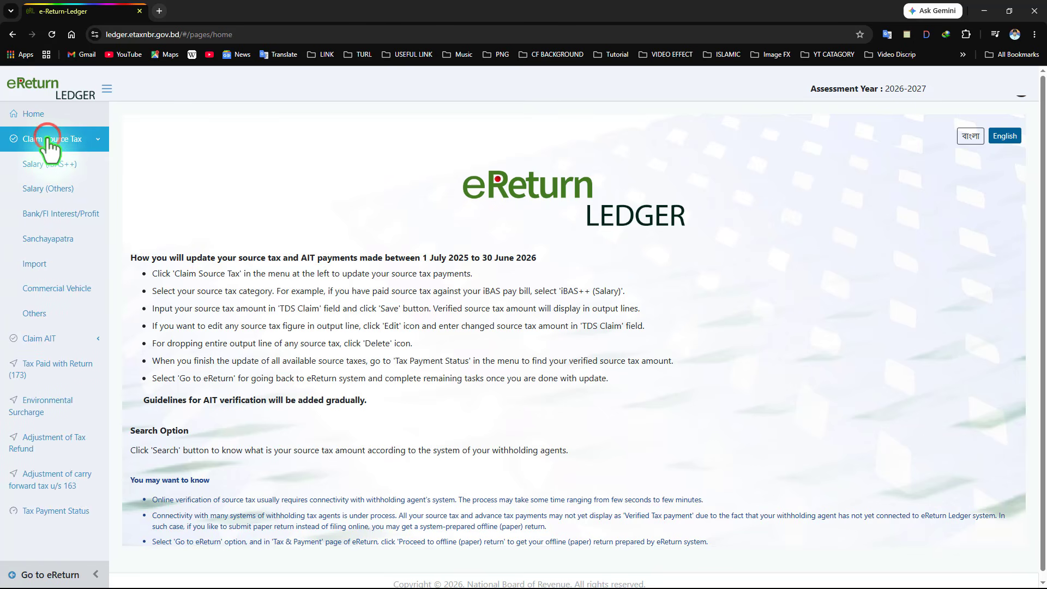
{"action": "left_click", "coordinate": [51, 239]}
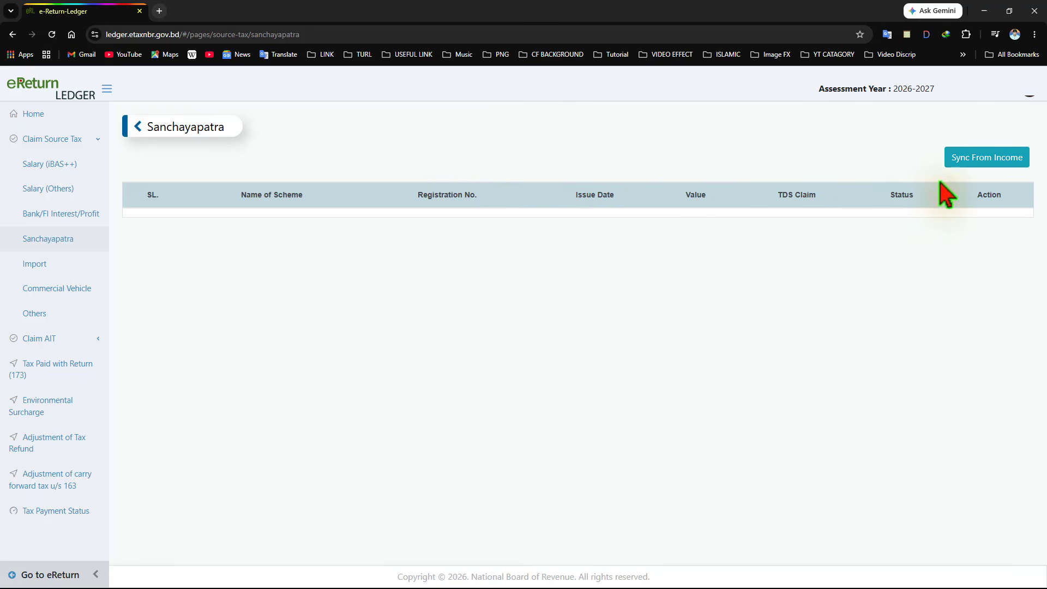
{"action": "left_click", "coordinate": [995, 159]}
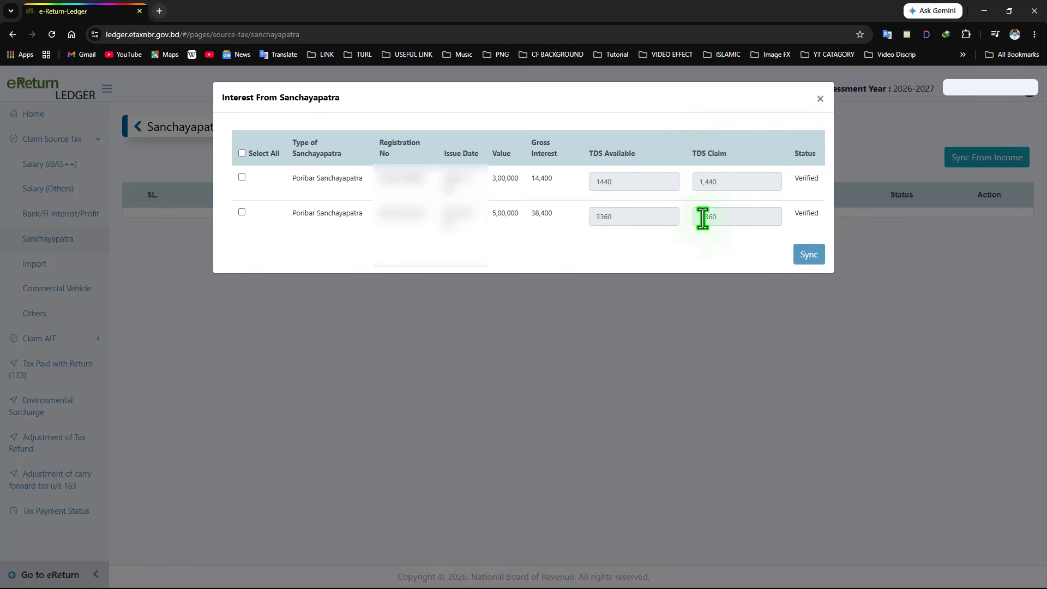
{"action": "left_click", "coordinate": [242, 153]}
{"action": "left_click", "coordinate": [809, 255]}
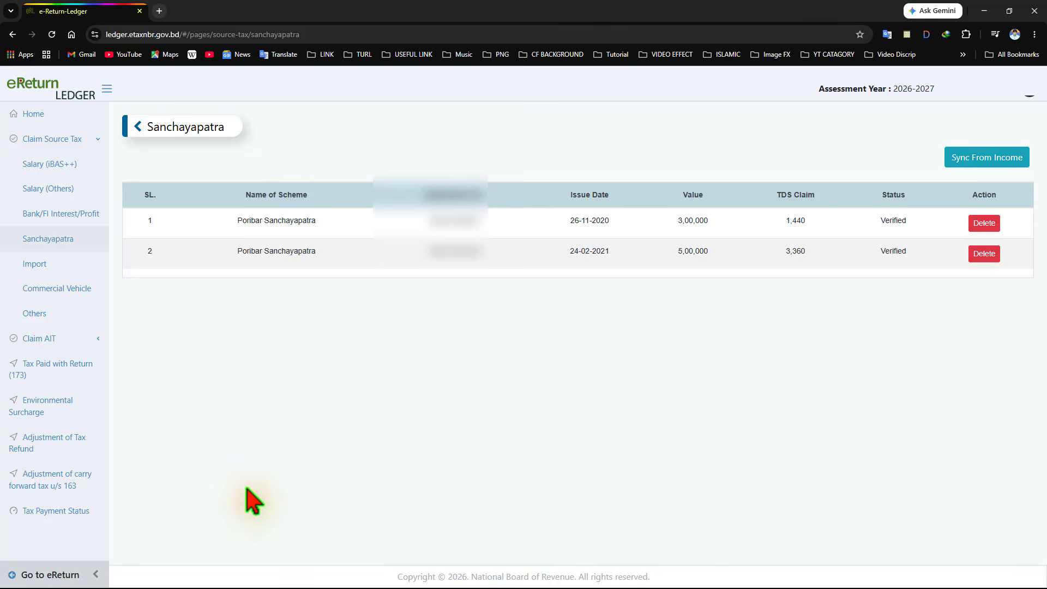
Step: Check the total in the ledger's Tax Payment Status, then go back to eReturn
{"action": "left_click", "coordinate": [52, 511]}
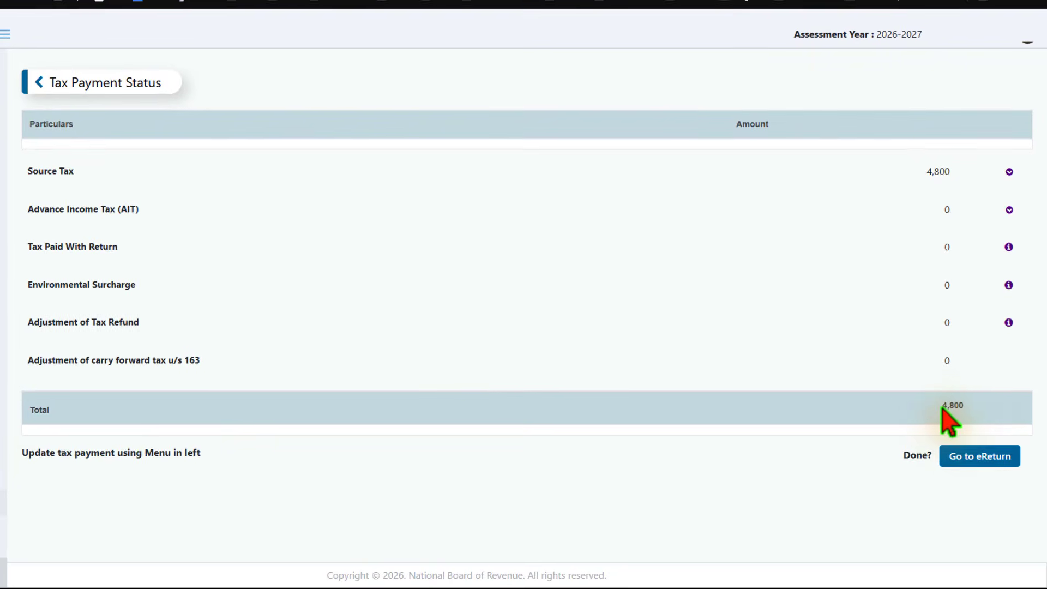
{"action": "double_click", "coordinate": [951, 405]}
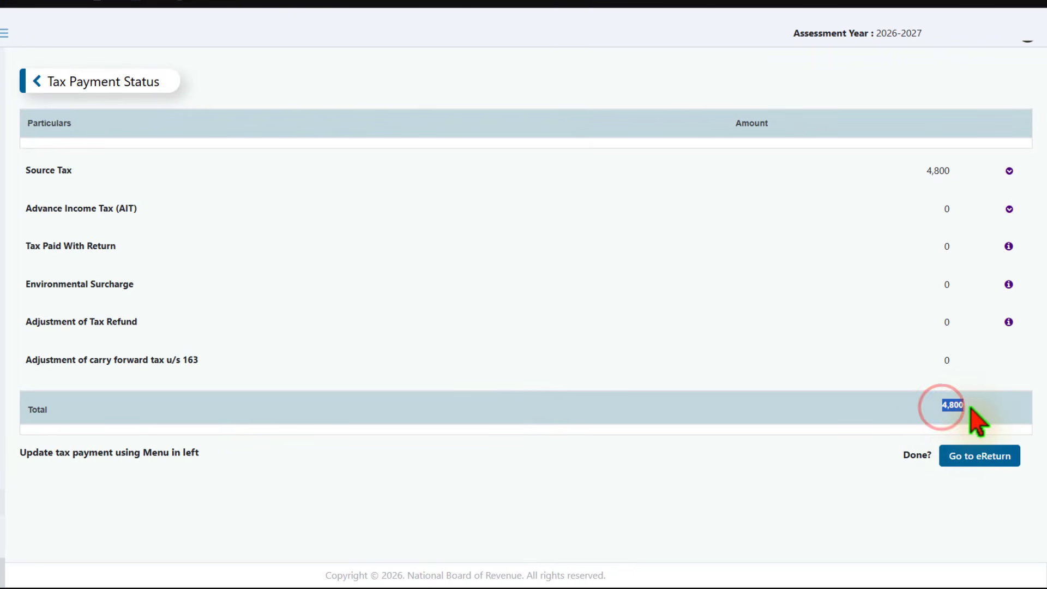
{"action": "left_click", "coordinate": [967, 461]}
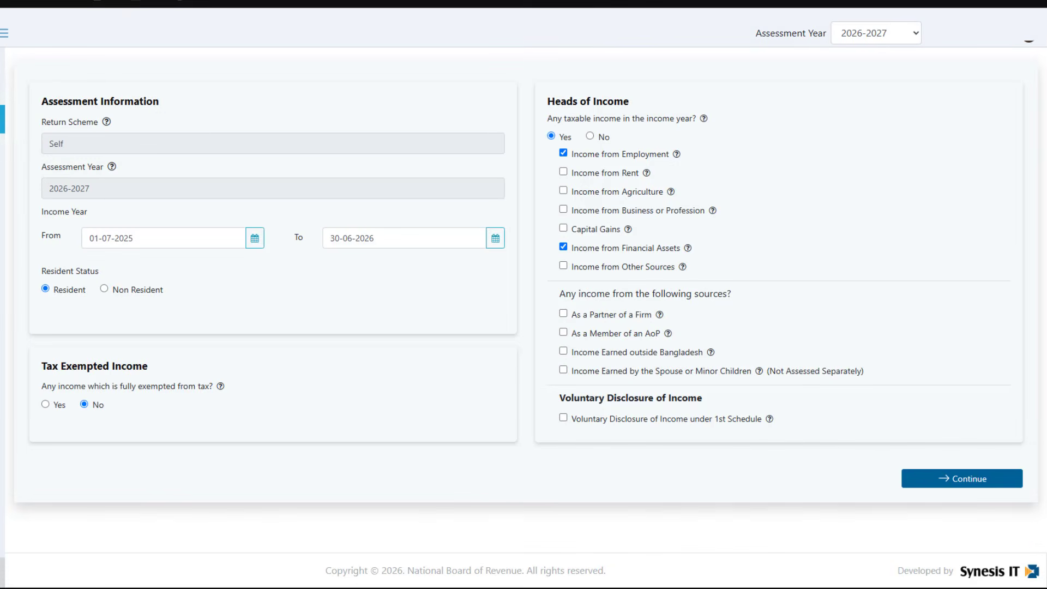
Step: Continue through the assessment pages to Tax & Payment and check Total Payment & Adjustments in the Final Payable section
{"action": "left_click", "coordinate": [944, 480]}
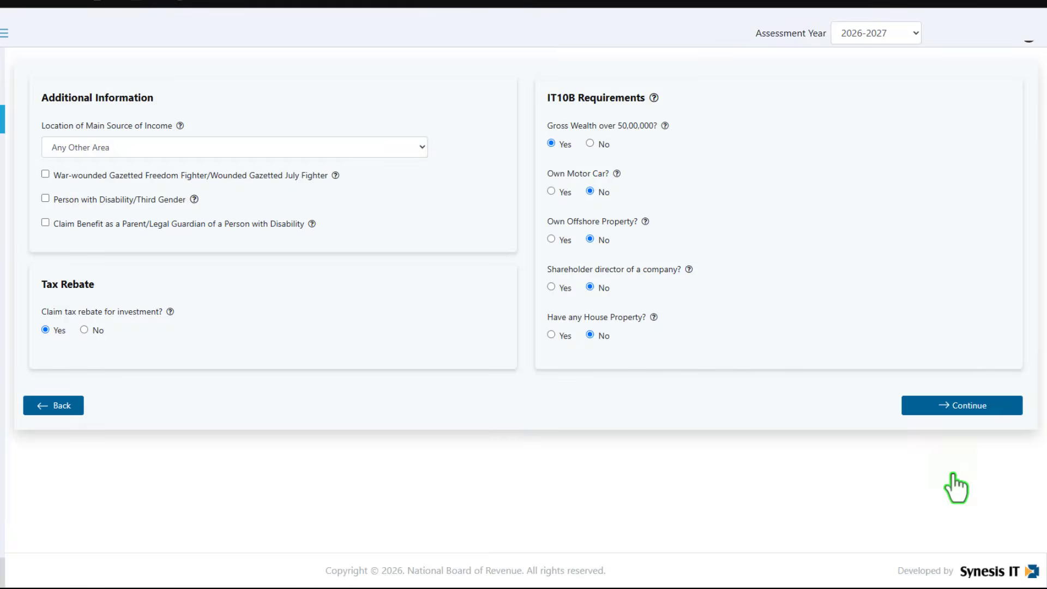
{"action": "left_click", "coordinate": [963, 406]}
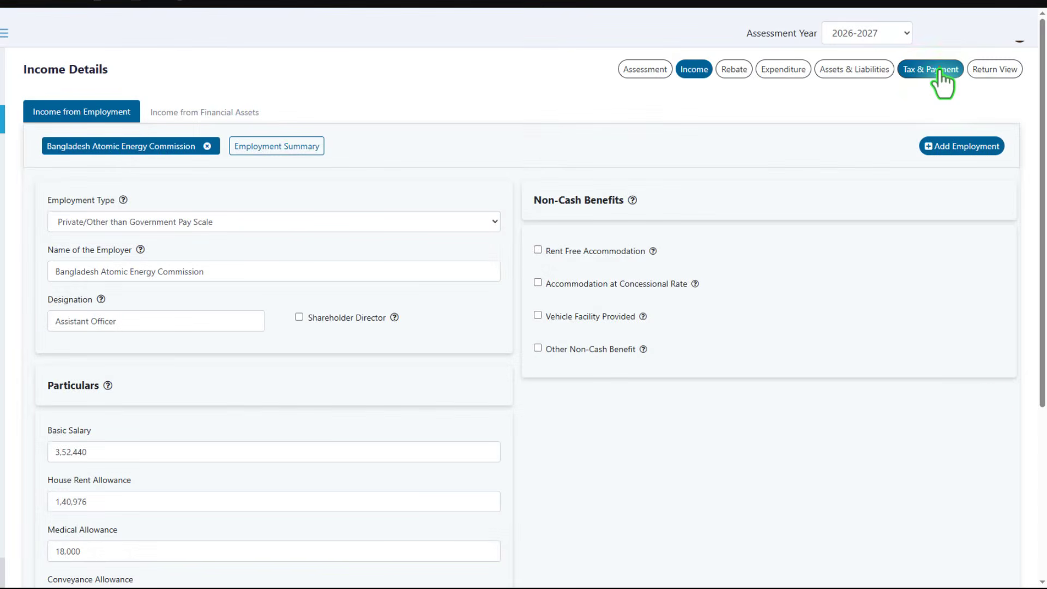
{"action": "left_click", "coordinate": [939, 69]}
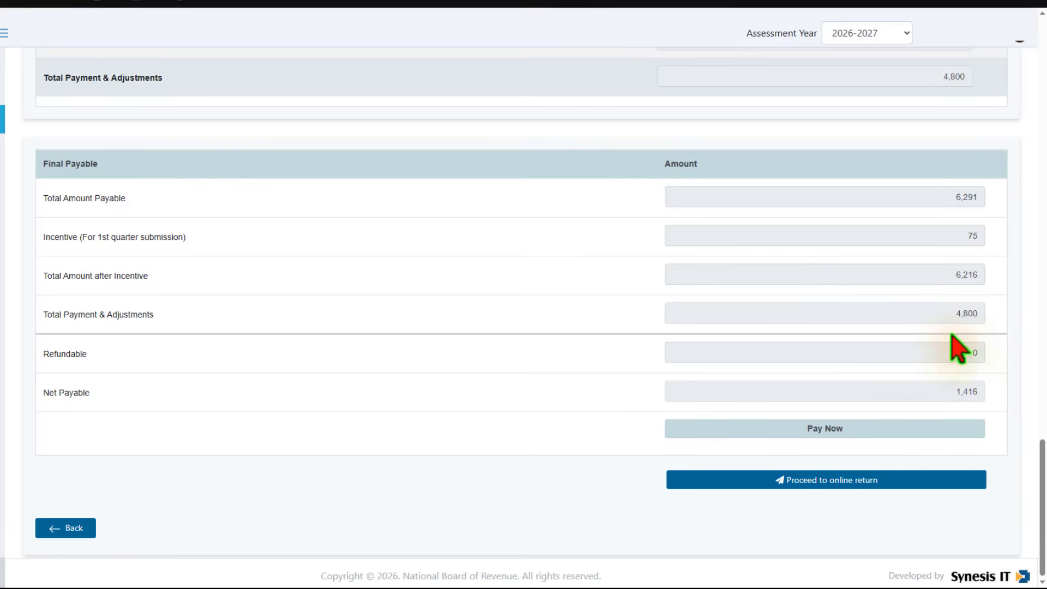
{"action": "left_click_drag", "start_coordinate": [955, 311], "coordinate": [974, 312]}
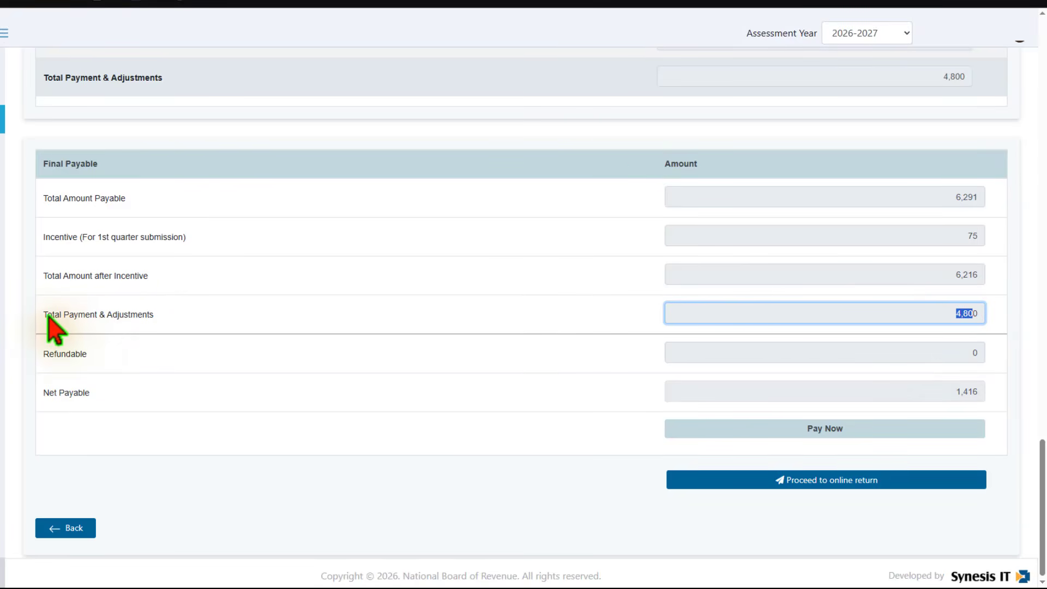
{"action": "left_click", "coordinate": [961, 315]}
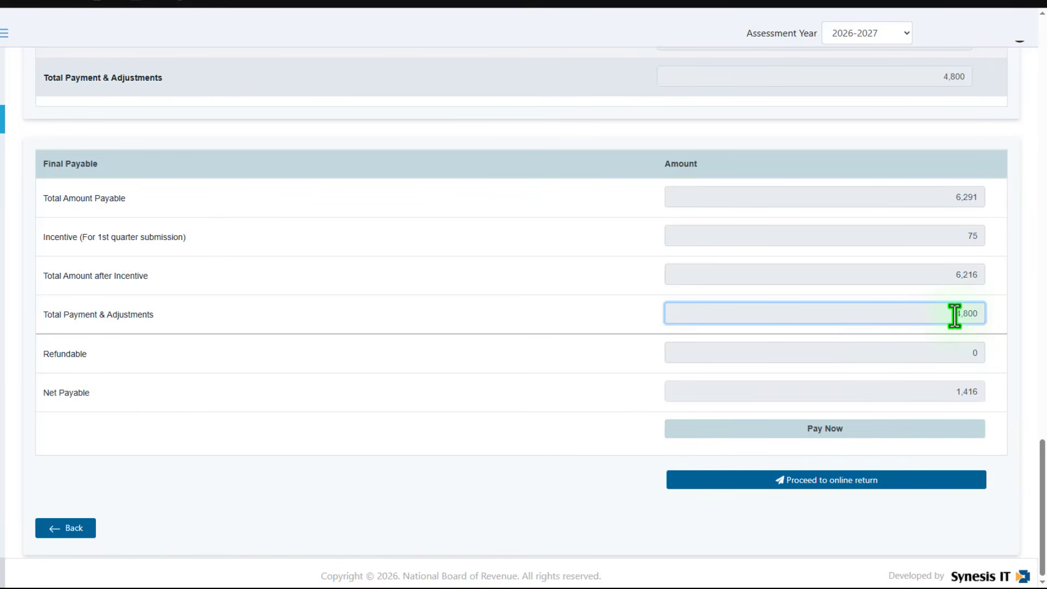
{"action": "left_click_drag", "start_coordinate": [955, 315], "coordinate": [982, 312]}
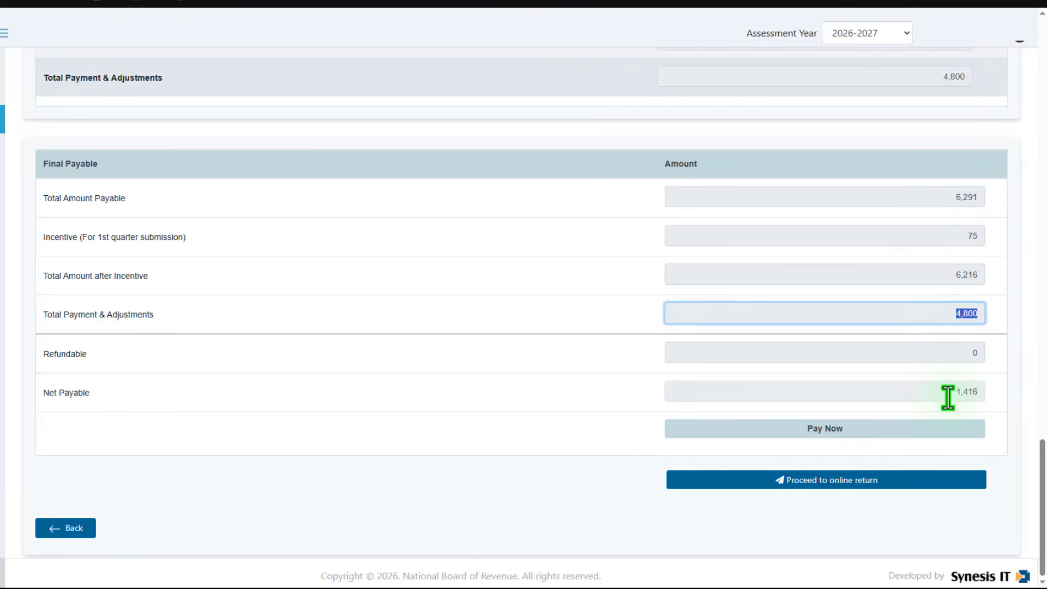
Step: Check the Net Payable amount in the Final Payable section
{"action": "left_click_drag", "start_coordinate": [949, 396], "coordinate": [988, 386]}
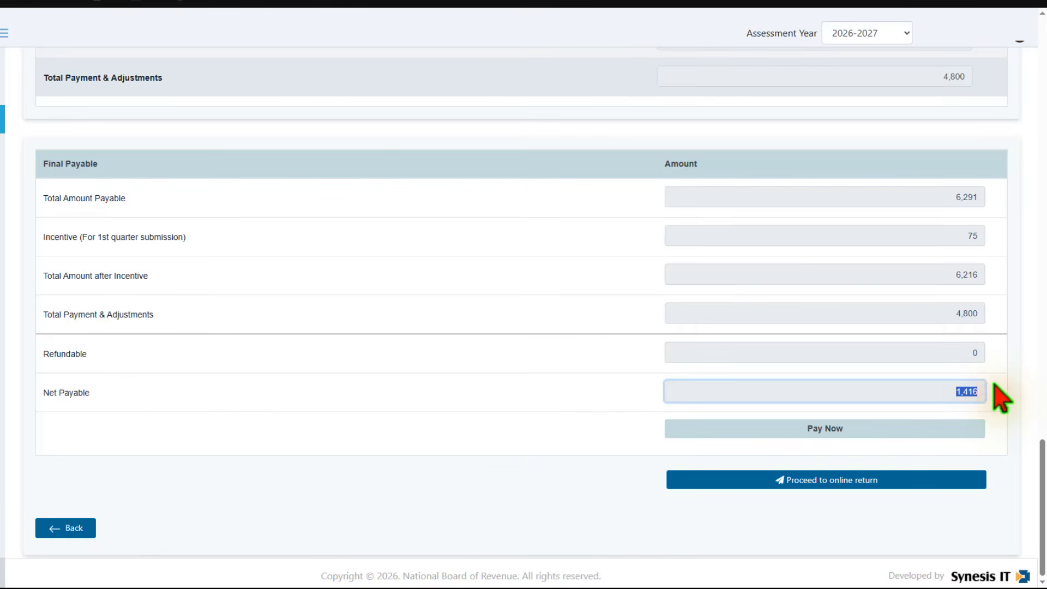
{"action": "left_click", "coordinate": [993, 384]}
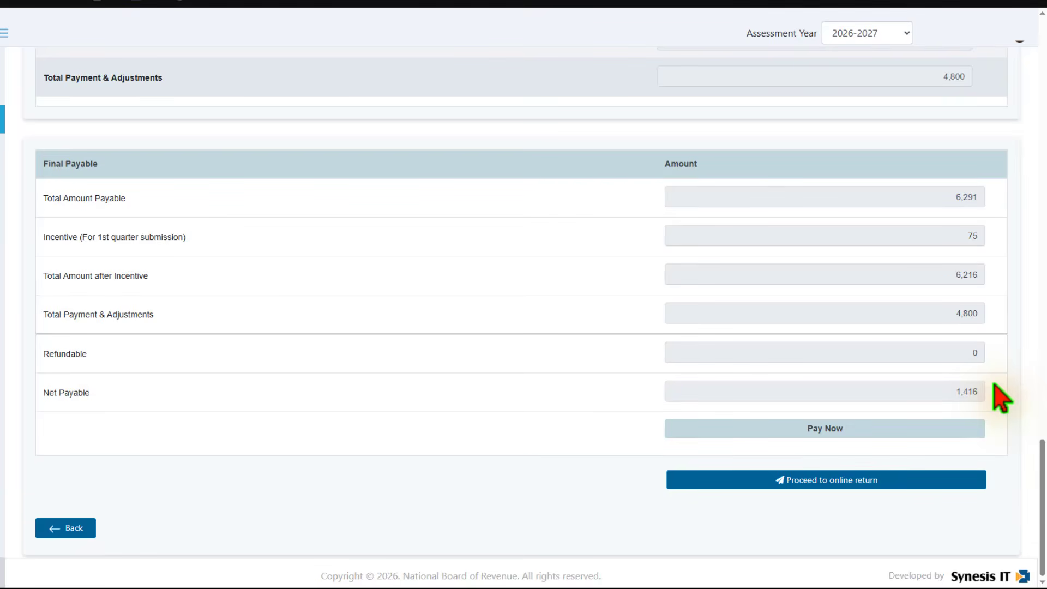
{"action": "double_click", "coordinate": [958, 392]}
{"action": "left_click", "coordinate": [779, 379]}
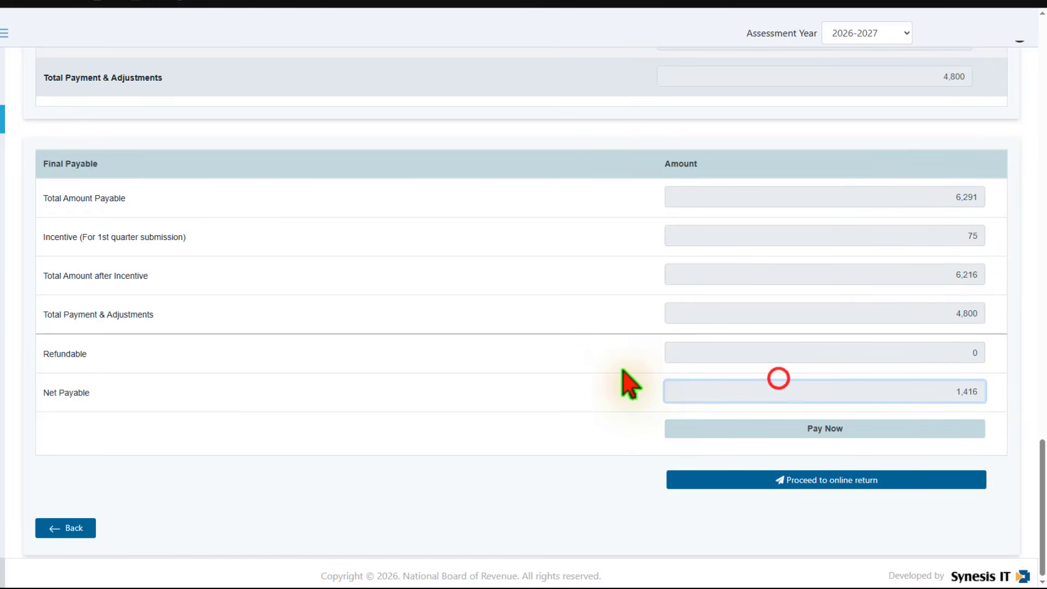
Step: Claim a rebate on Poribar Sanchayapatra issued 01-07-2025 with an investment of 5,00,000 under Approved Sanchayapatra & Other Govt. Securities, and save it
{"action": "left_click", "coordinate": [72, 530]}
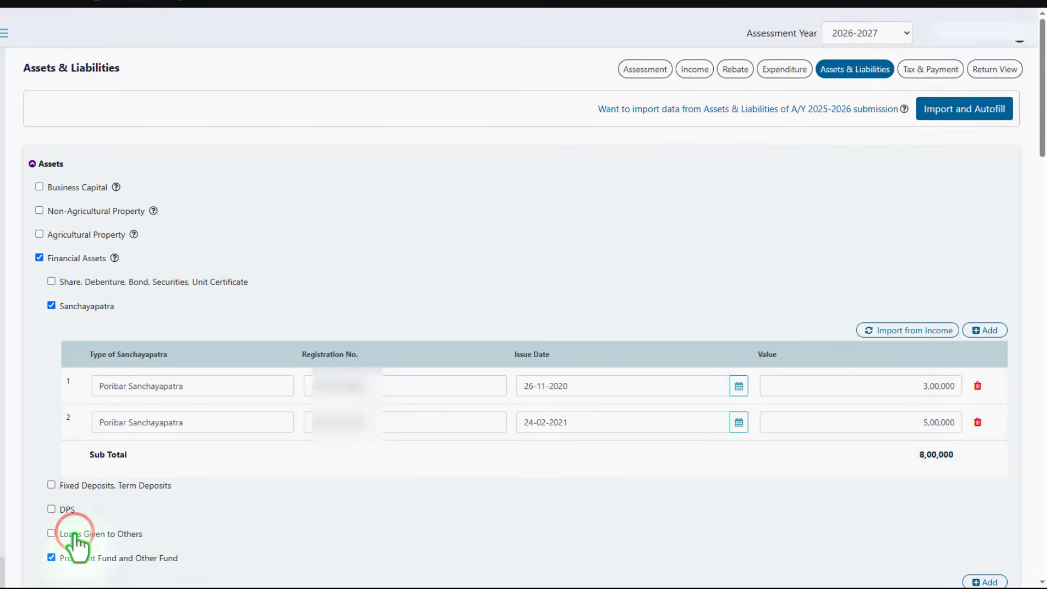
{"action": "left_click", "coordinate": [725, 69]}
{"action": "left_click", "coordinate": [435, 104]}
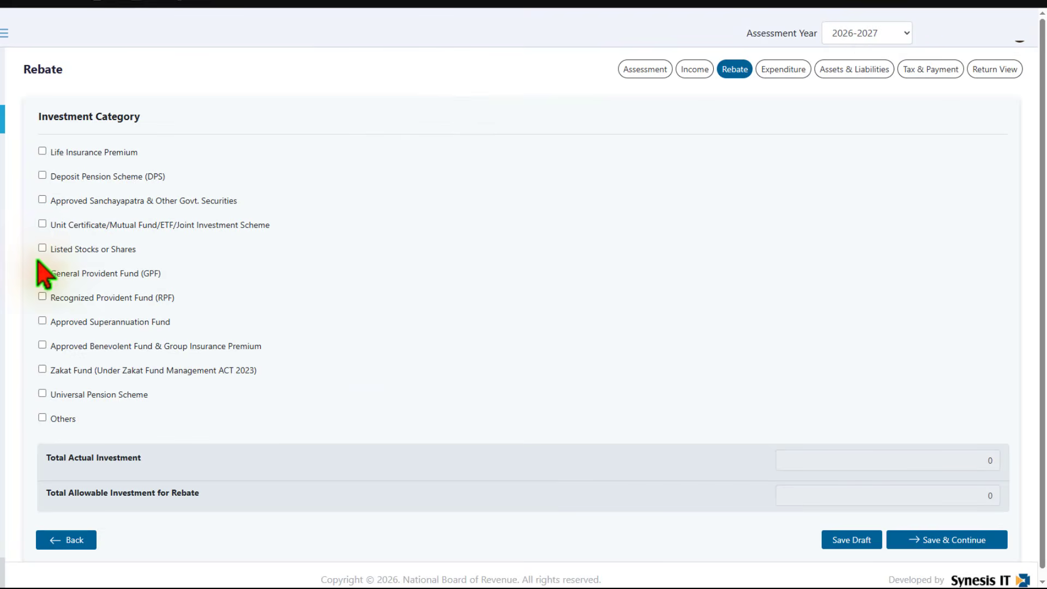
{"action": "left_click", "coordinate": [42, 199]}
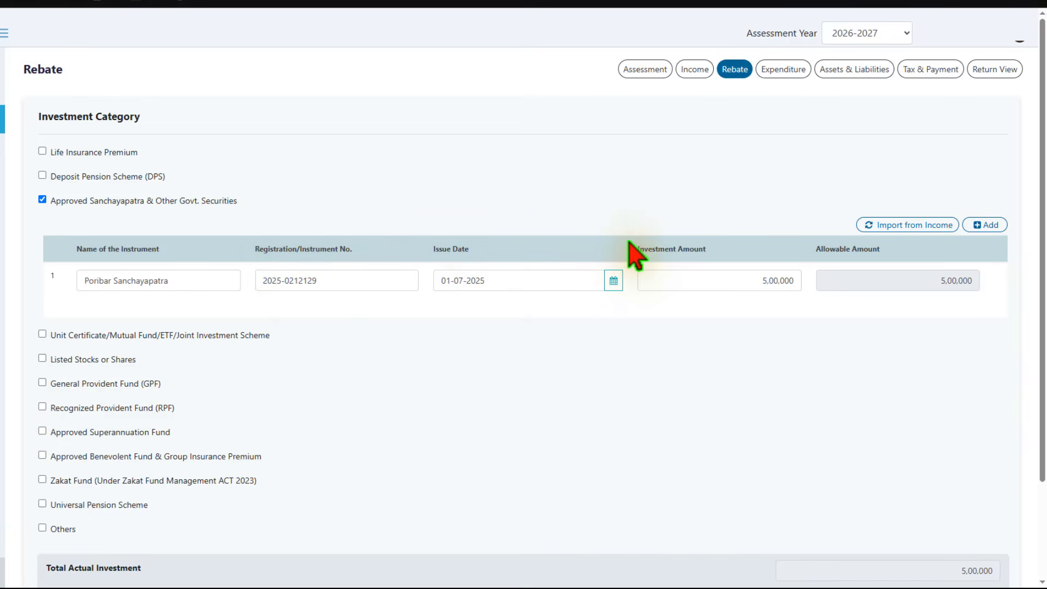
{"action": "scroll", "coordinate": [807, 426], "scroll_direction": "down", "scroll_amount": 3}
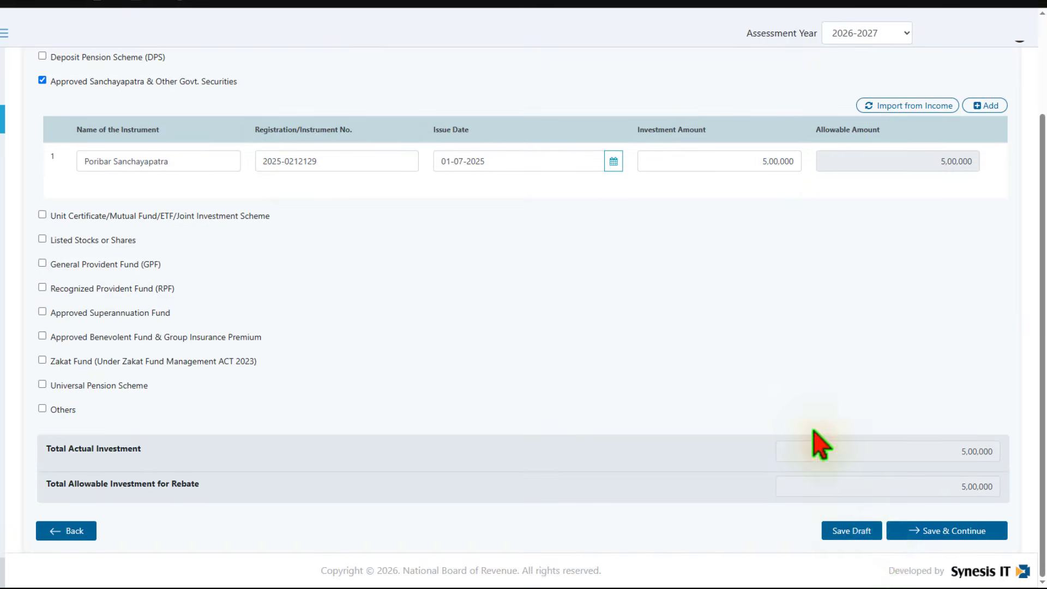
{"action": "left_click", "coordinate": [932, 530]}
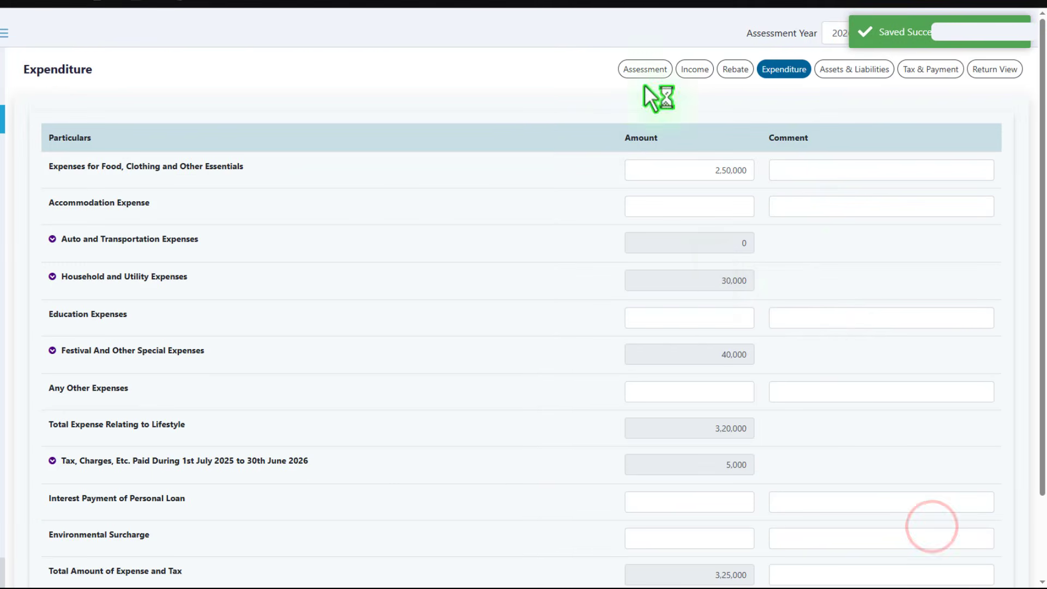
Step: Return to Tax & Payment and examine the recalculated Net Payable in the Final Payable section
{"action": "left_click", "coordinate": [931, 72]}
{"action": "scroll", "coordinate": [981, 393], "scroll_direction": "down", "scroll_amount": 20}
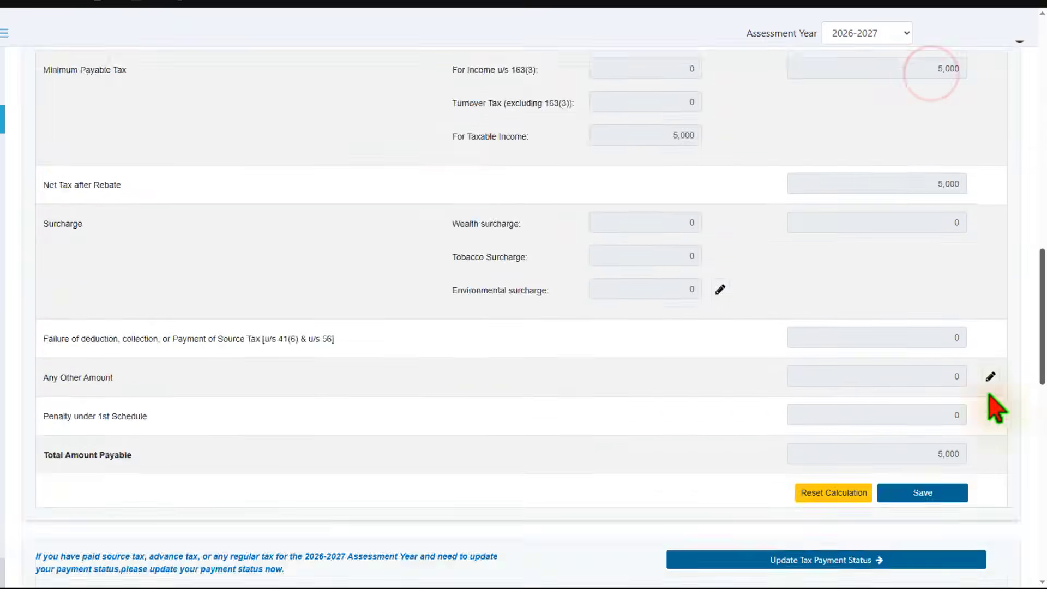
{"action": "left_click", "coordinate": [955, 380]}
{"action": "left_click_drag", "start_coordinate": [974, 385], "coordinate": [1004, 385]}
{"action": "left_click_drag", "start_coordinate": [91, 389], "coordinate": [215, 390]}
{"action": "left_click", "coordinate": [55, 387]}
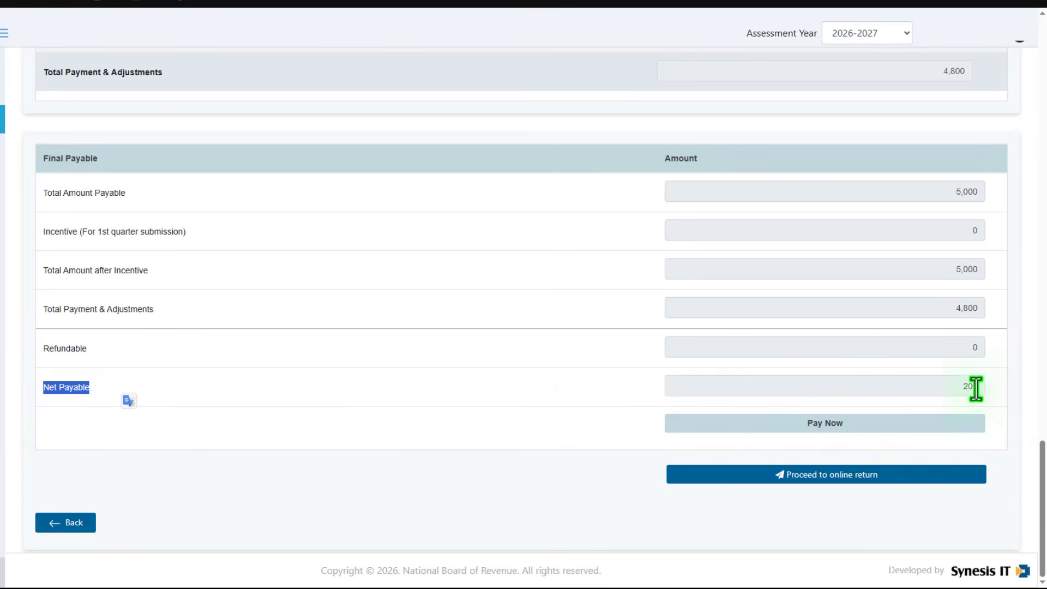
{"action": "left_click_drag", "start_coordinate": [974, 386], "coordinate": [982, 386]}
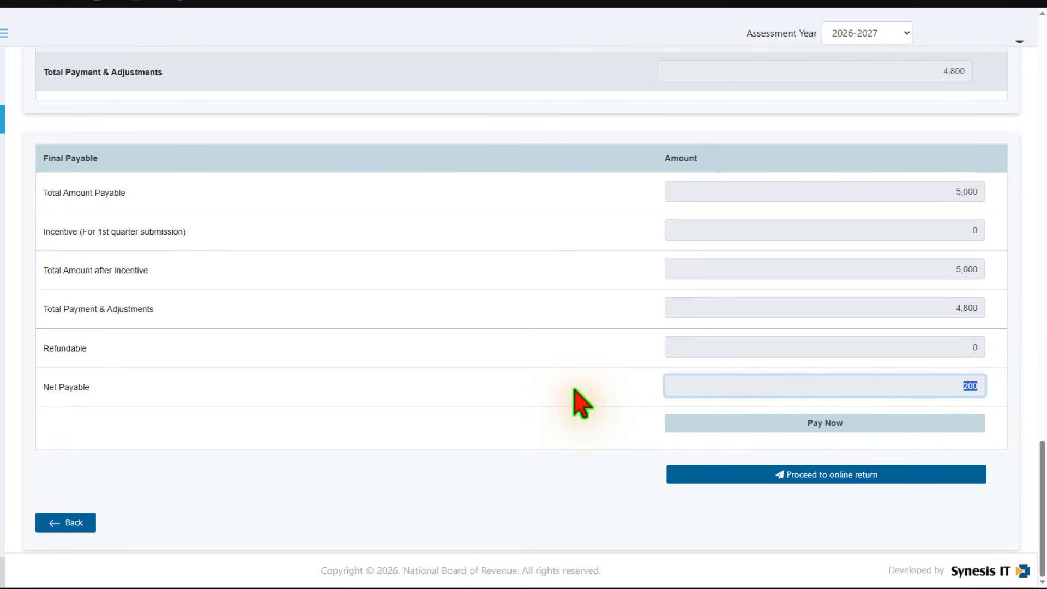
{"action": "left_click", "coordinate": [965, 389]}
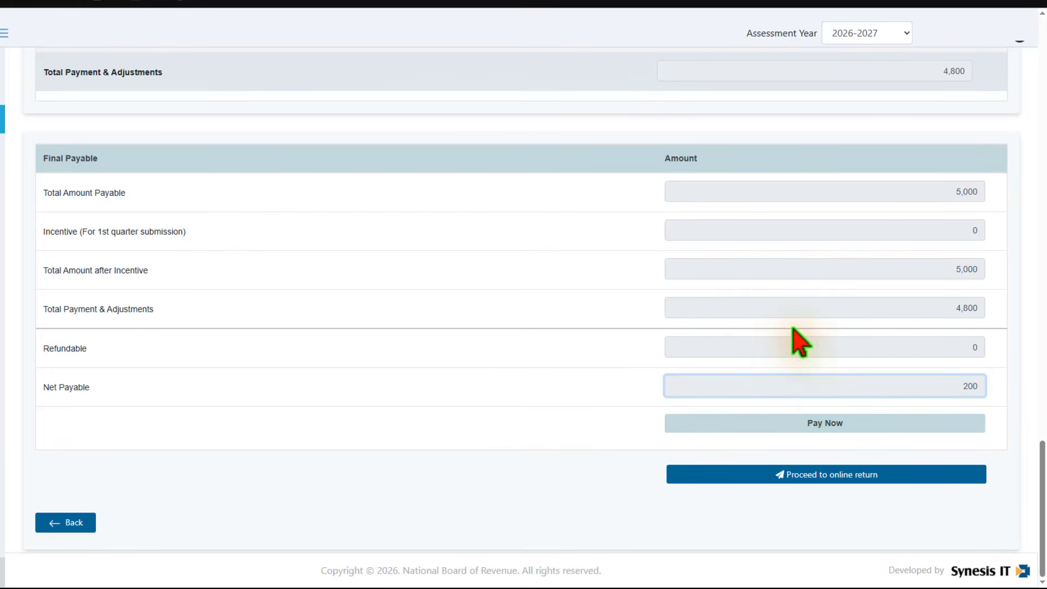
{"action": "left_click", "coordinate": [603, 398]}
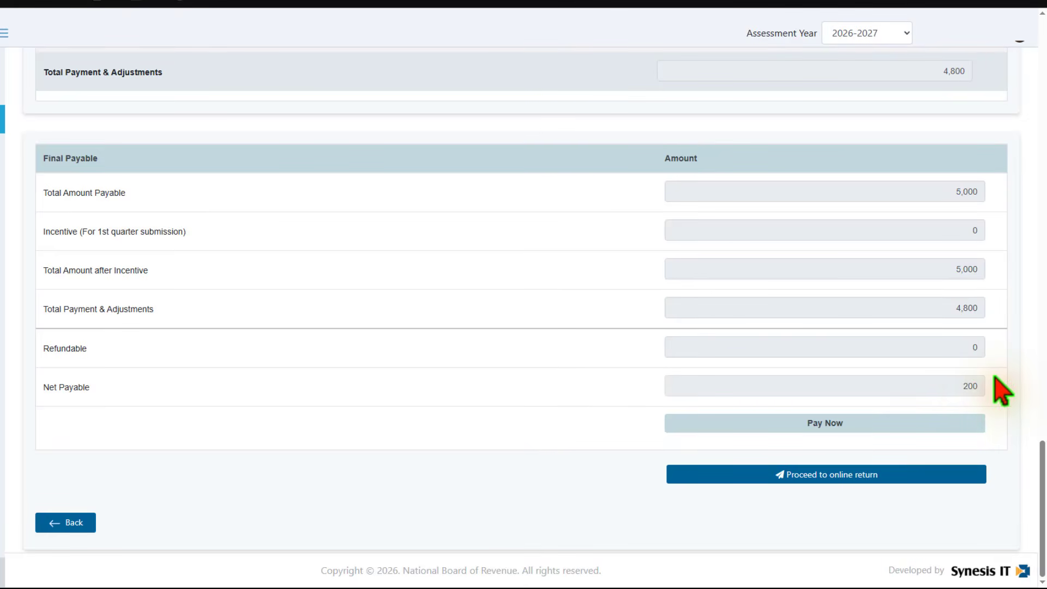
Step: Start paying the net payable tax through Sonali Bank PLC with bKash mobile banking, and cancel the payment at the account number page
{"action": "left_click", "coordinate": [813, 430]}
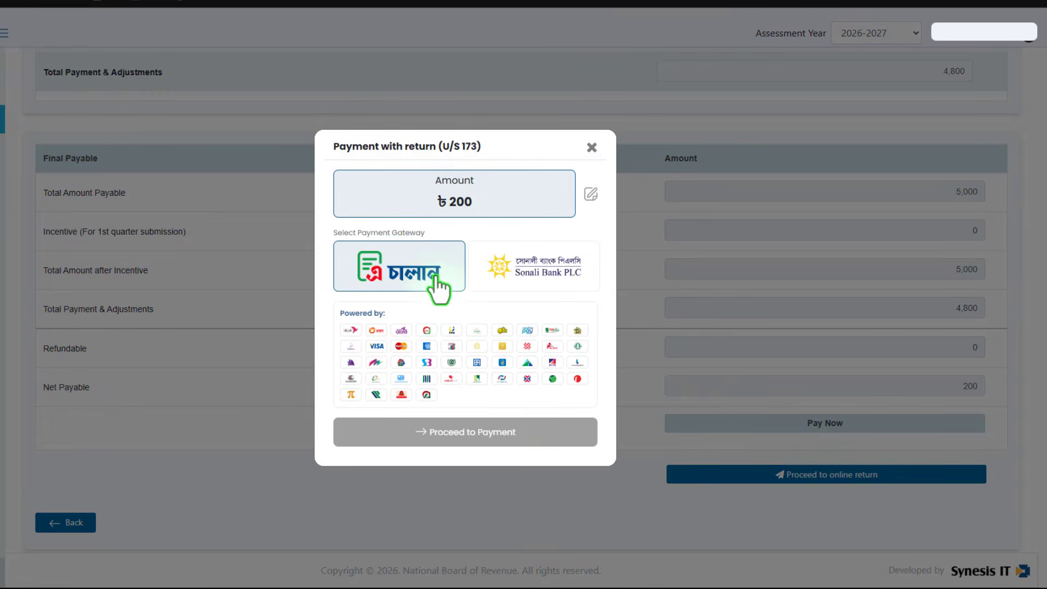
{"action": "left_click", "coordinate": [540, 263]}
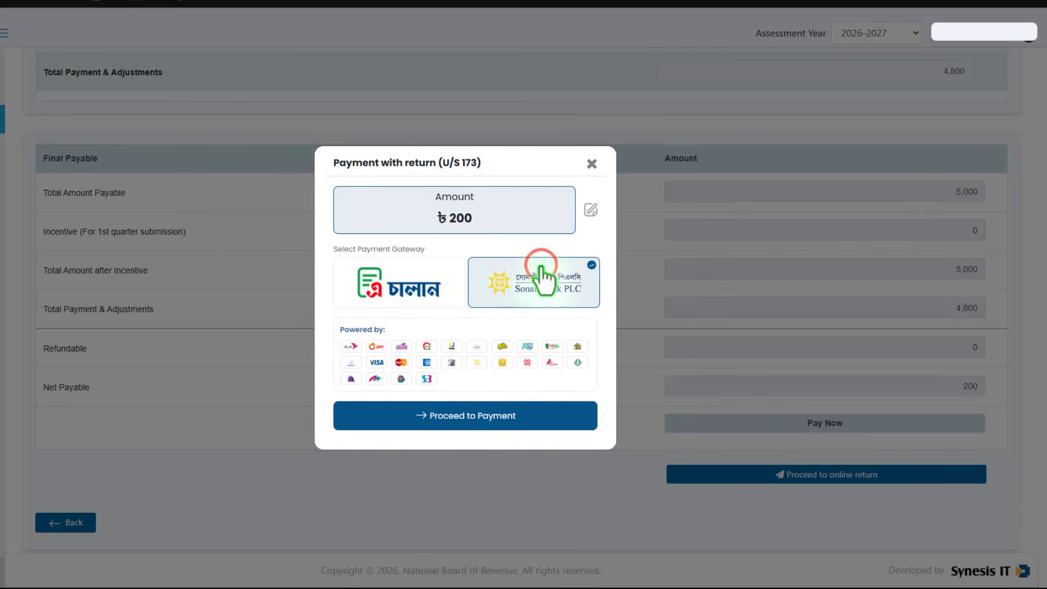
{"action": "left_click", "coordinate": [487, 421]}
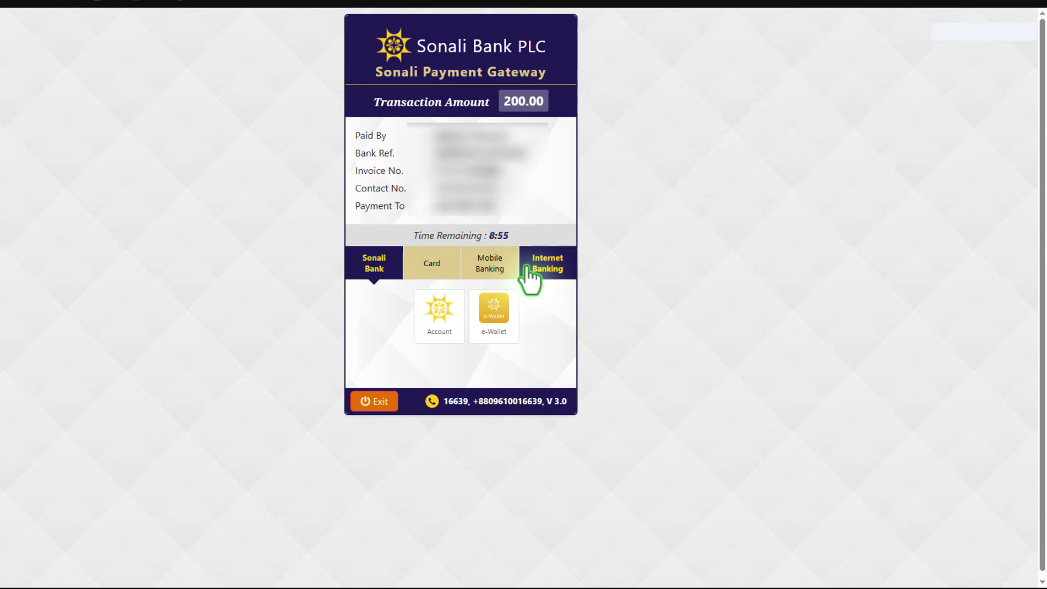
{"action": "left_click", "coordinate": [493, 269]}
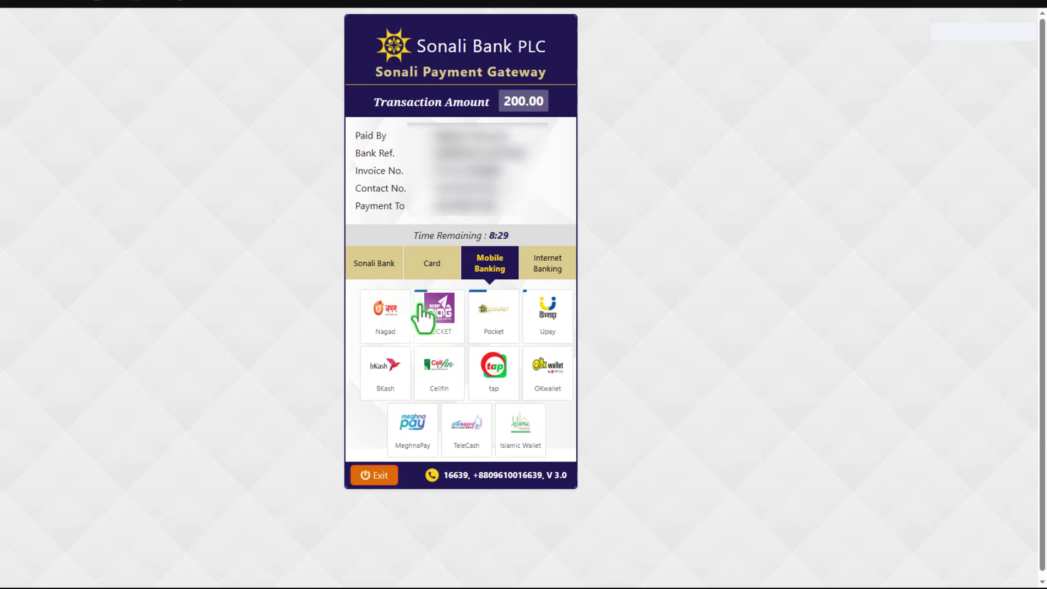
{"action": "left_click", "coordinate": [376, 373]}
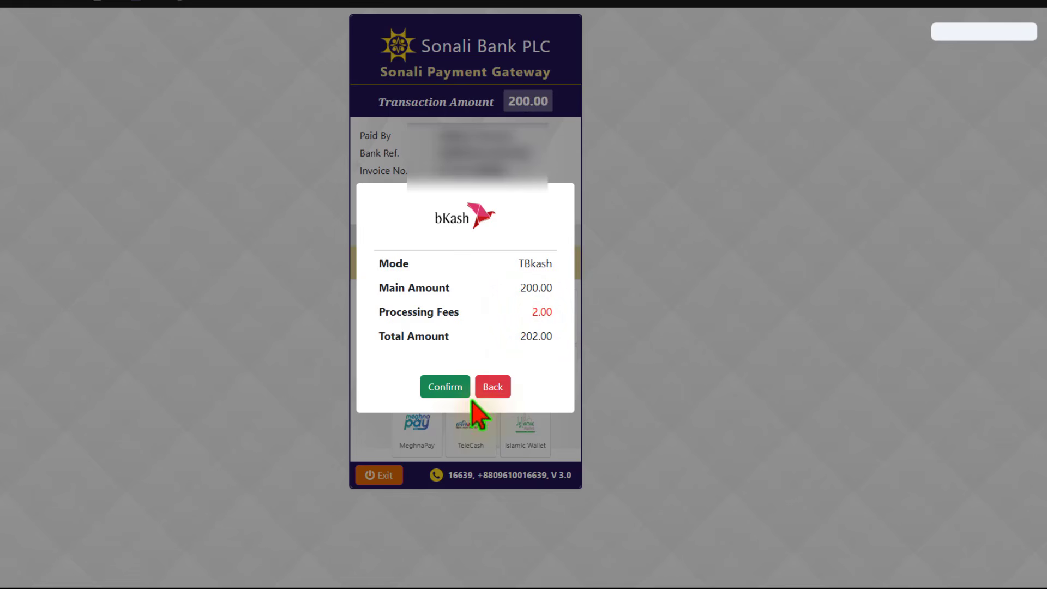
{"action": "left_click", "coordinate": [444, 389]}
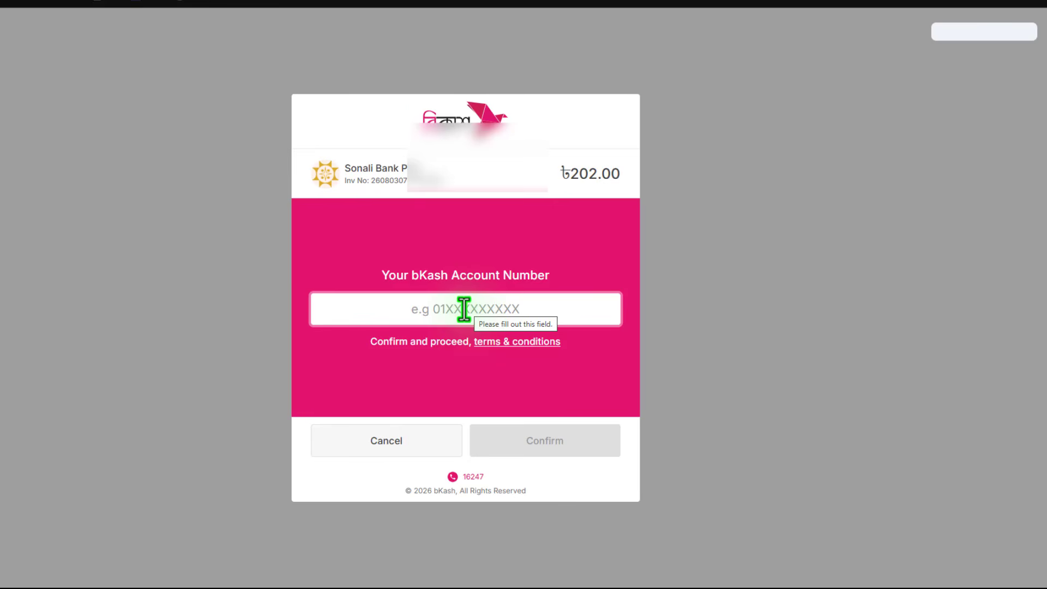
{"action": "left_click", "coordinate": [398, 439]}
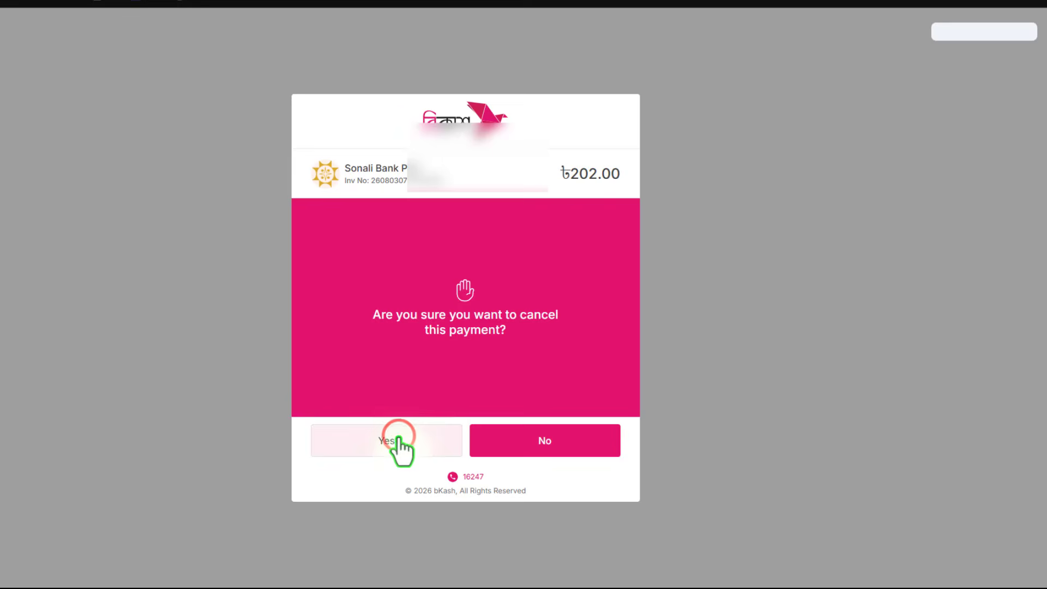
{"action": "left_click", "coordinate": [398, 439]}
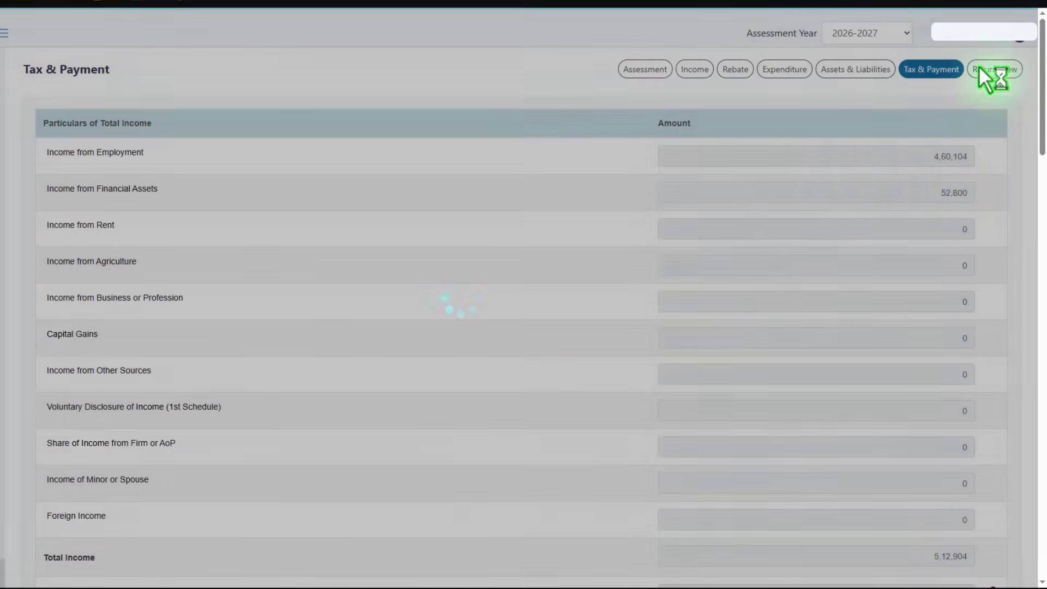
Step: Review Total Payment & Adjustments, Refundable and Net Payable in the Final Payable section
{"action": "scroll", "coordinate": [876, 364], "scroll_direction": "down", "scroll_amount": 1}
{"action": "scroll", "coordinate": [883, 376], "scroll_direction": "down", "scroll_amount": 20}
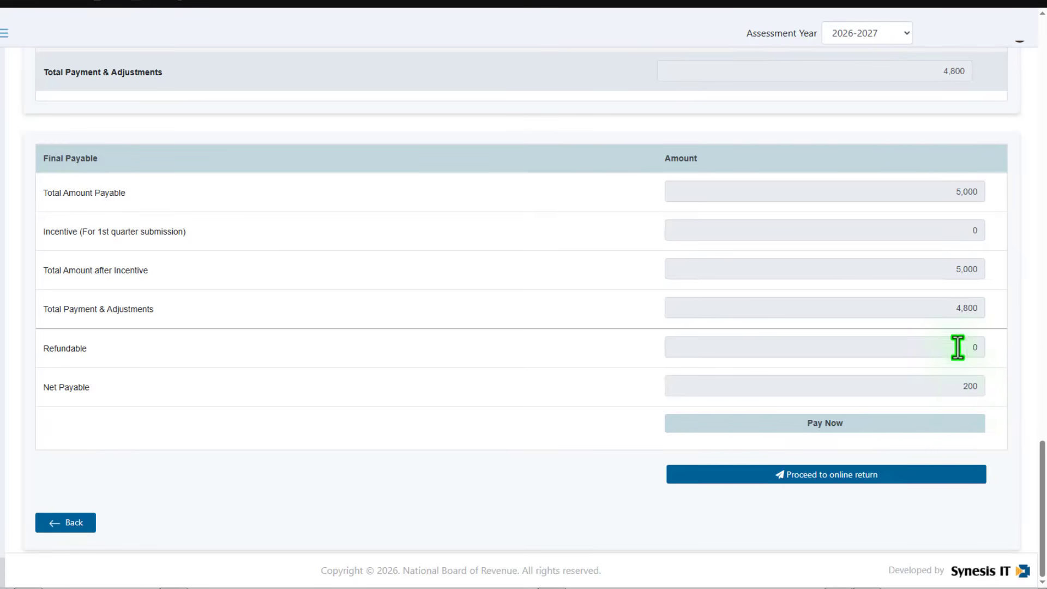
{"action": "left_click_drag", "start_coordinate": [954, 308], "coordinate": [1014, 319]}
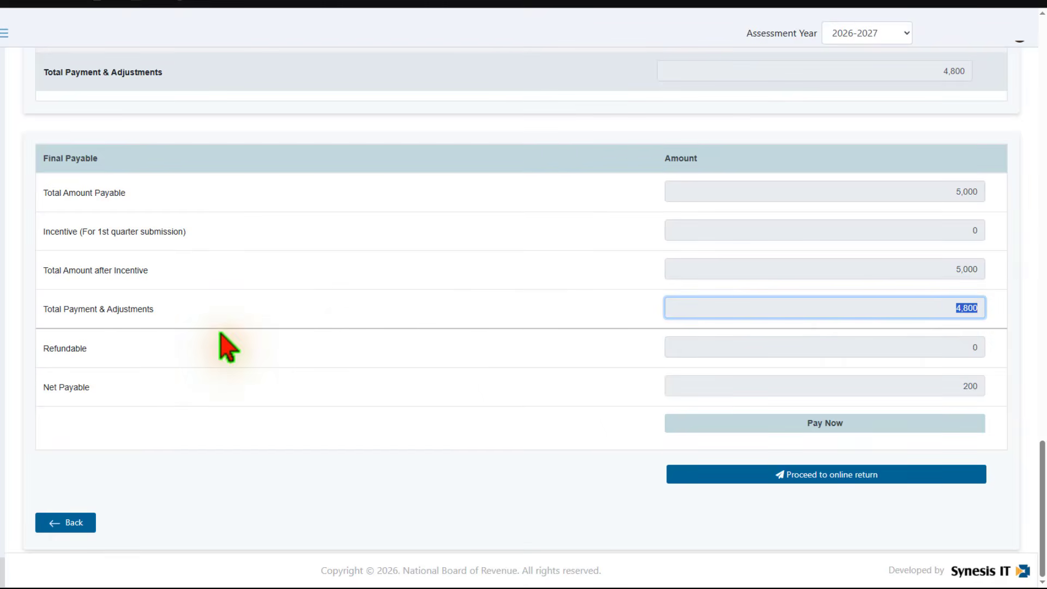
{"action": "left_click", "coordinate": [748, 358]}
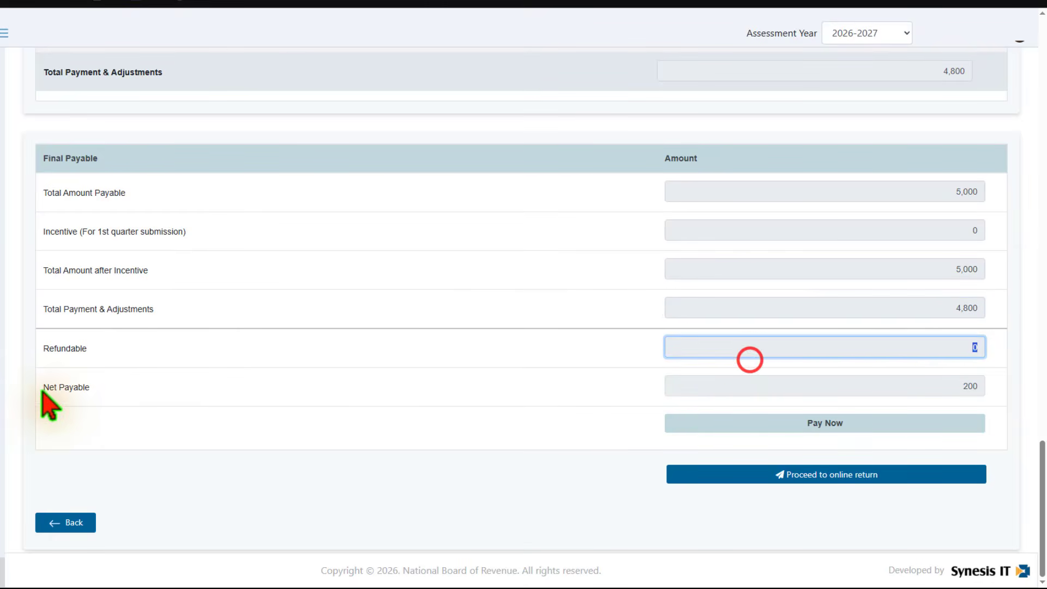
{"action": "left_click_drag", "start_coordinate": [39, 388], "coordinate": [170, 404]}
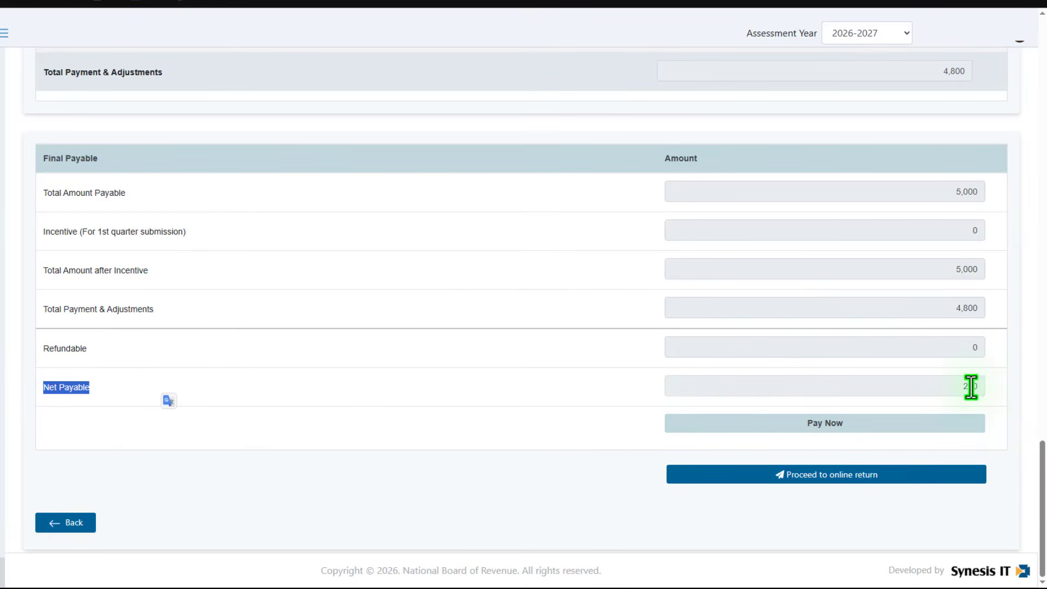
{"action": "left_click", "coordinate": [971, 387]}
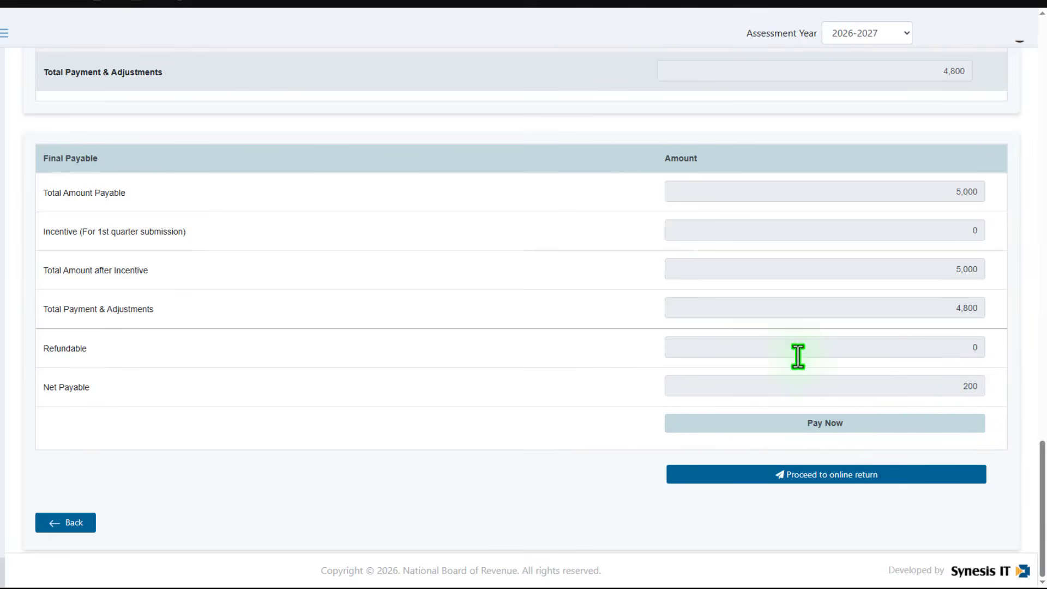
Step: In Expenditure, add the comment "Payment of Tax at Source" to Payment of Tax at Source & Advance Tax, and save and continue
{"action": "left_click", "coordinate": [68, 523]}
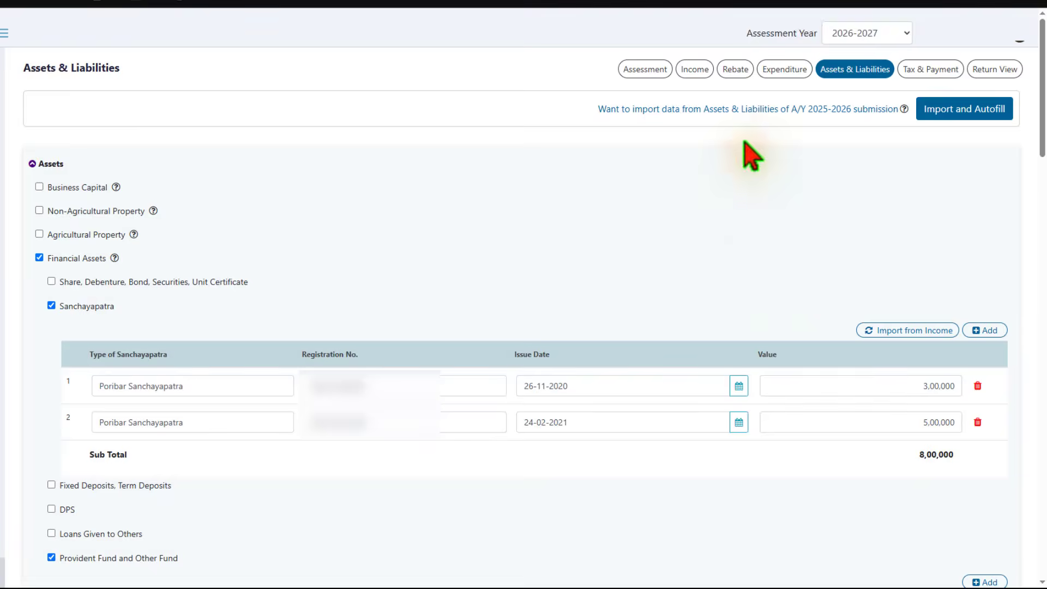
{"action": "left_click", "coordinate": [777, 69]}
{"action": "scroll", "coordinate": [551, 326], "scroll_direction": "down", "scroll_amount": 3}
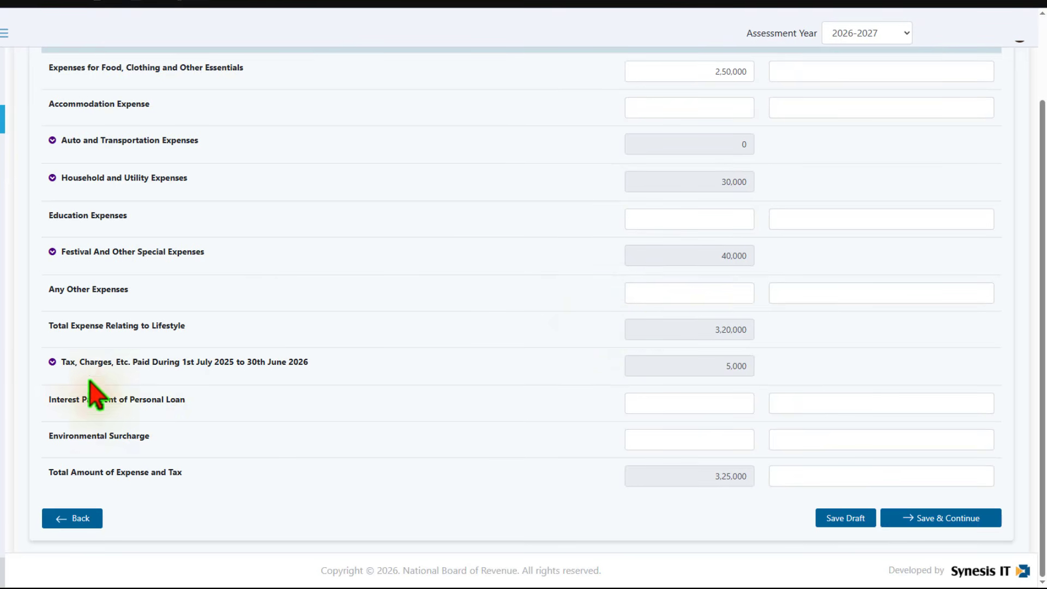
{"action": "left_click", "coordinate": [52, 362]}
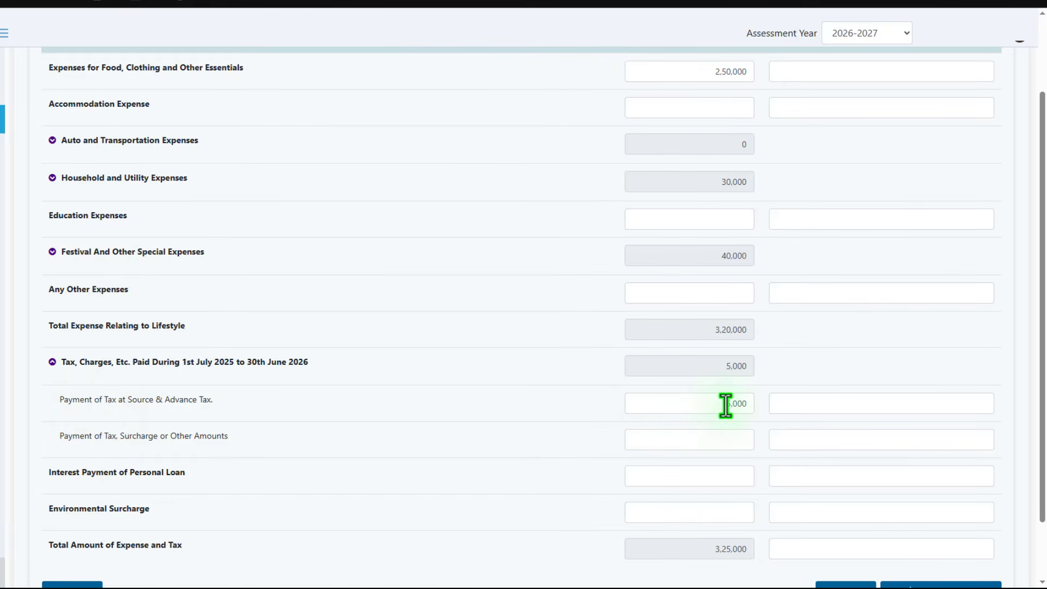
{"action": "left_click", "coordinate": [774, 402]}
{"action": "type", "text": "Payment of Tax at Source"}
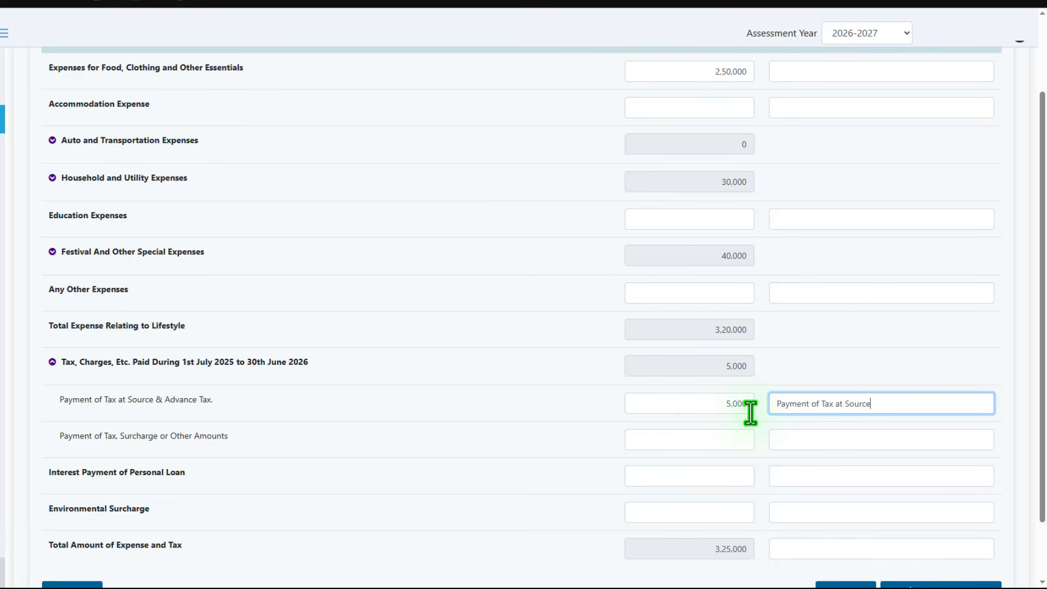
{"action": "left_click", "coordinate": [541, 414]}
{"action": "scroll", "coordinate": [707, 548], "scroll_direction": "down", "scroll_amount": 1}
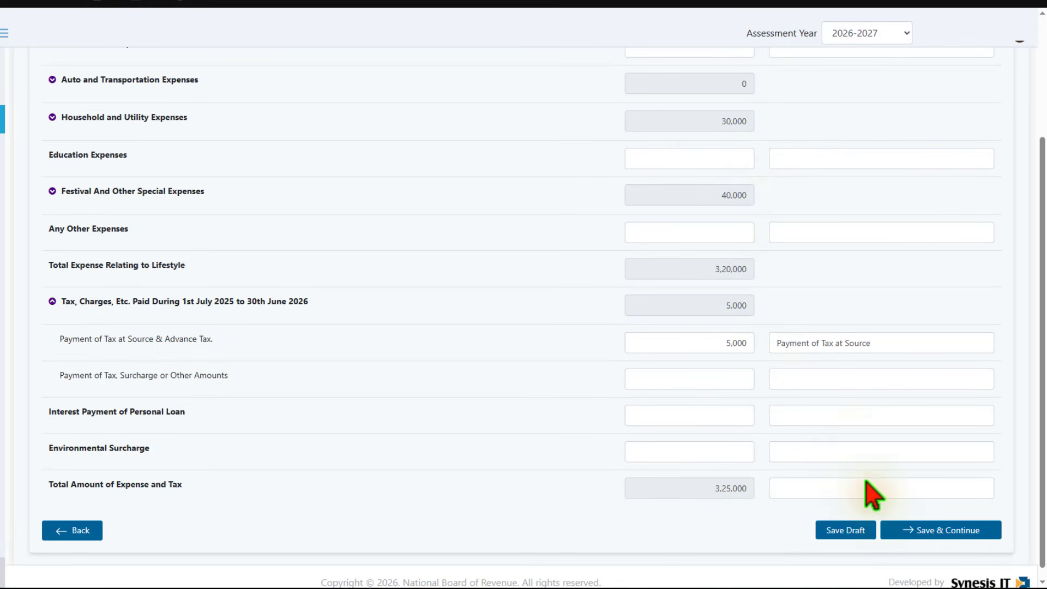
{"action": "left_click", "coordinate": [920, 527]}
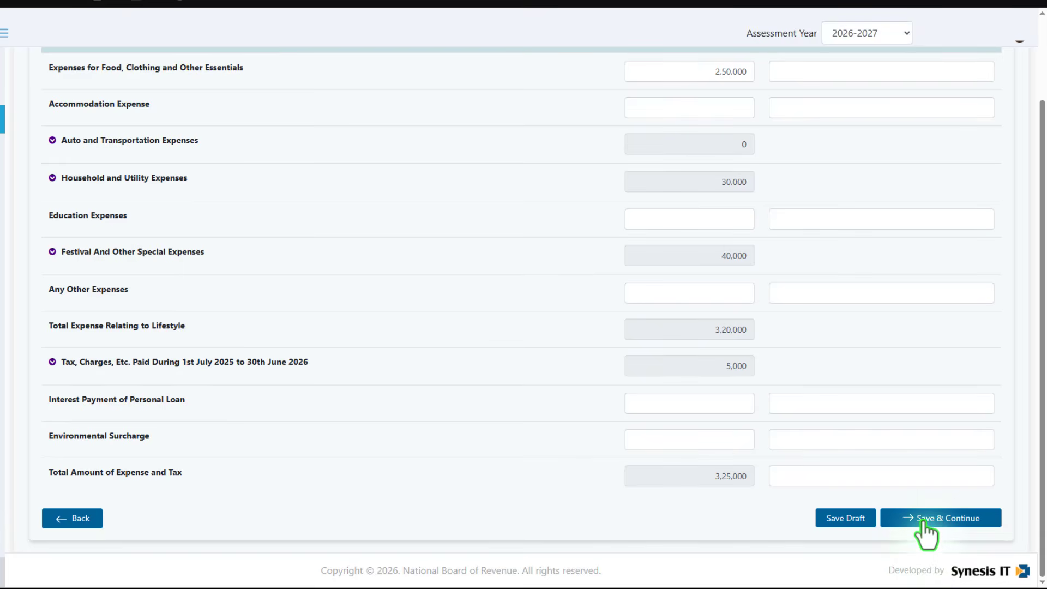
{"action": "left_click", "coordinate": [923, 521]}
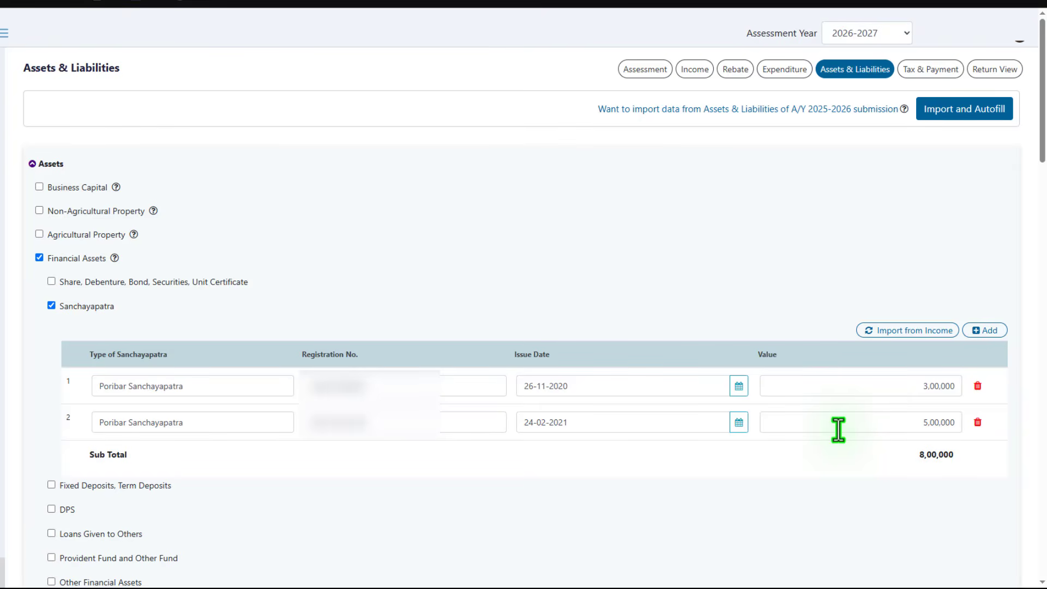
Step: Delete the 3,00,000 Poribar Sanchayapatra from Financial Assets and set the remaining certificate's issue date to 01-07-2025
{"action": "left_click", "coordinate": [977, 386]}
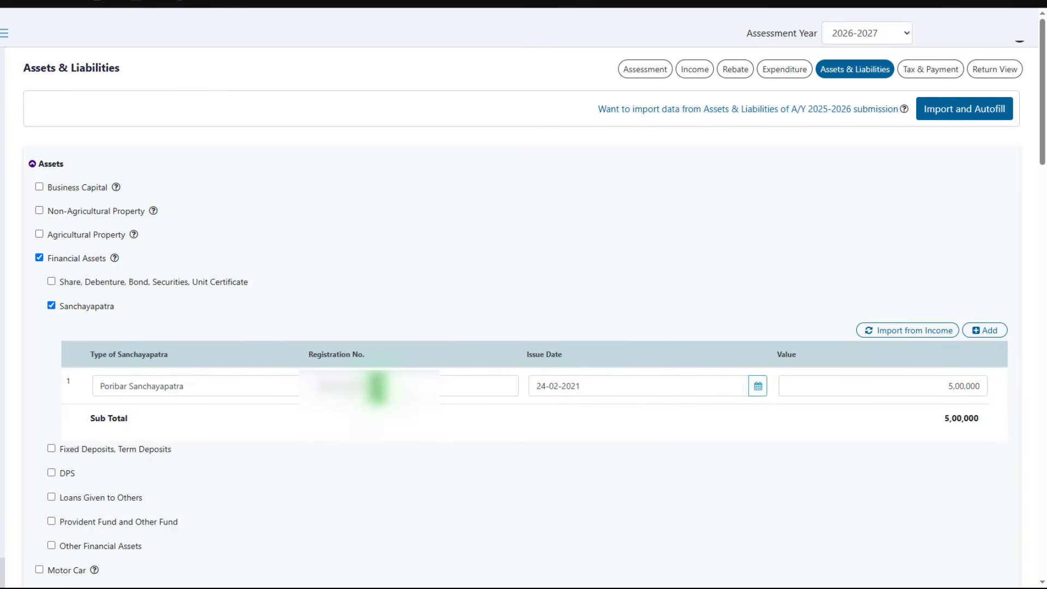
{"action": "left_click", "coordinate": [556, 391]}
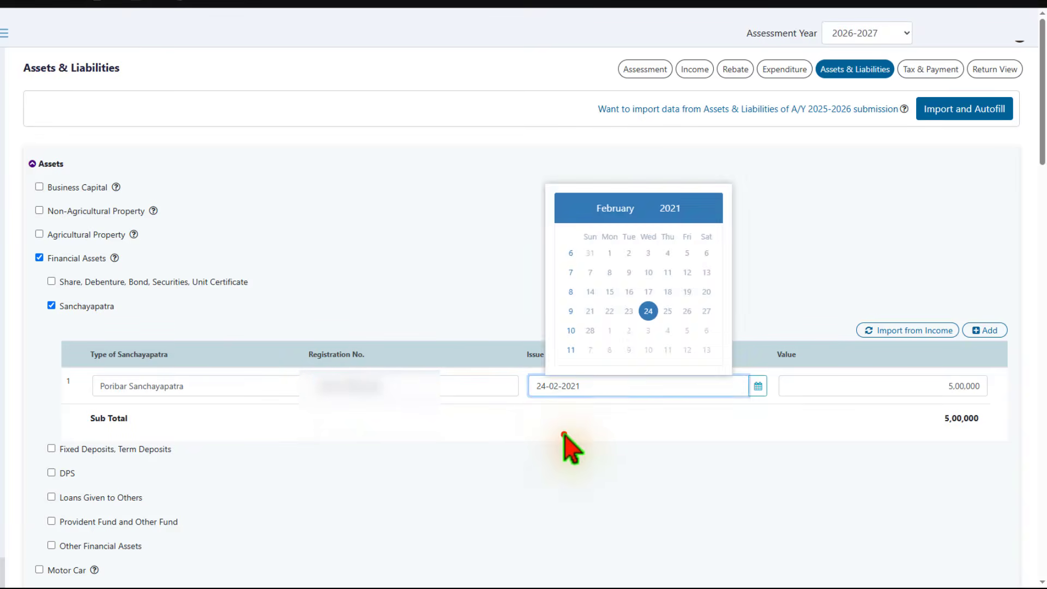
{"action": "left_click", "coordinate": [564, 432]}
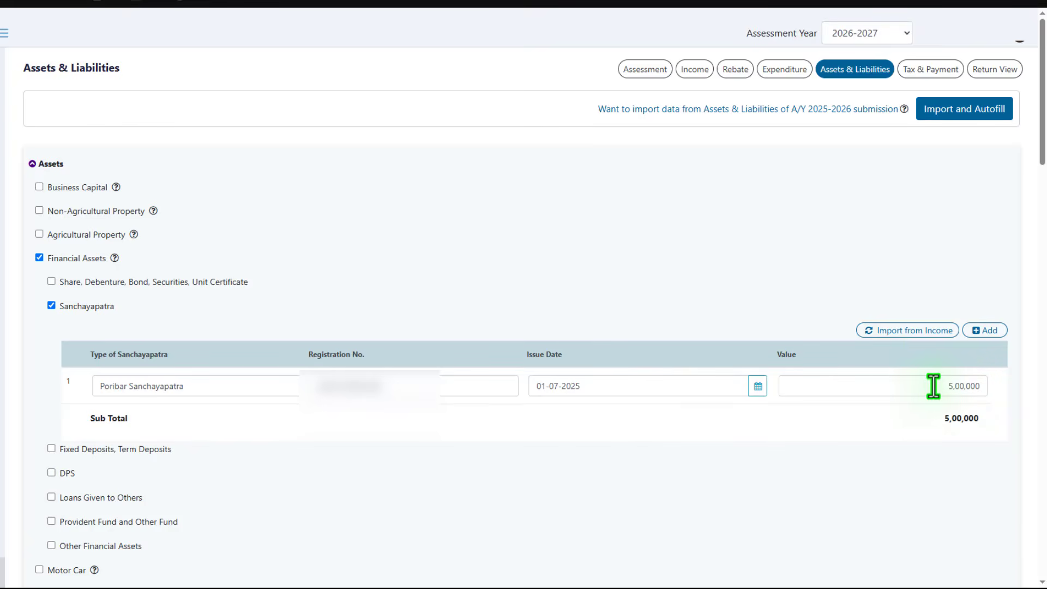
Step: Under Liabilities, set the balance amount of the SONALI BANK PLC personal loan to 4,80,378
{"action": "scroll", "coordinate": [916, 404], "scroll_direction": "down", "scroll_amount": 3}
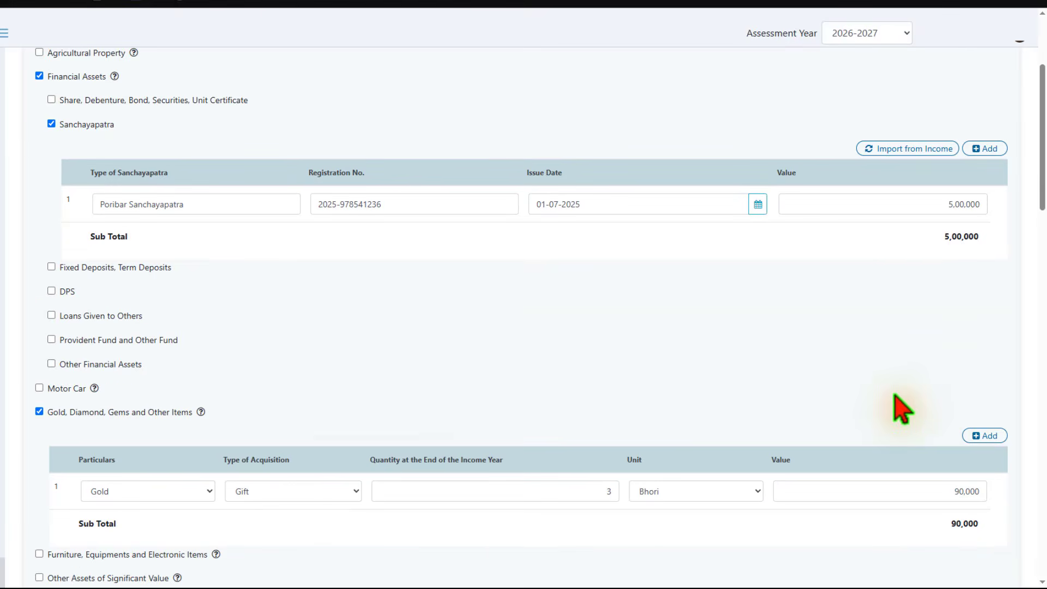
{"action": "scroll", "coordinate": [900, 395], "scroll_direction": "down", "scroll_amount": 3}
{"action": "scroll", "coordinate": [901, 394], "scroll_direction": "down", "scroll_amount": 6}
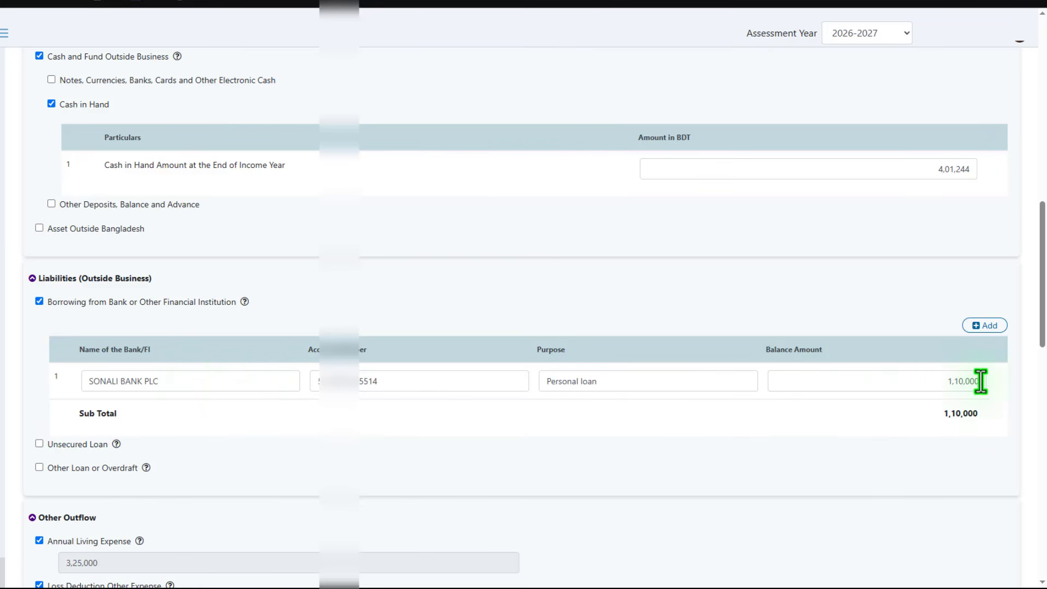
{"action": "left_click_drag", "start_coordinate": [975, 381], "coordinate": [937, 384]}
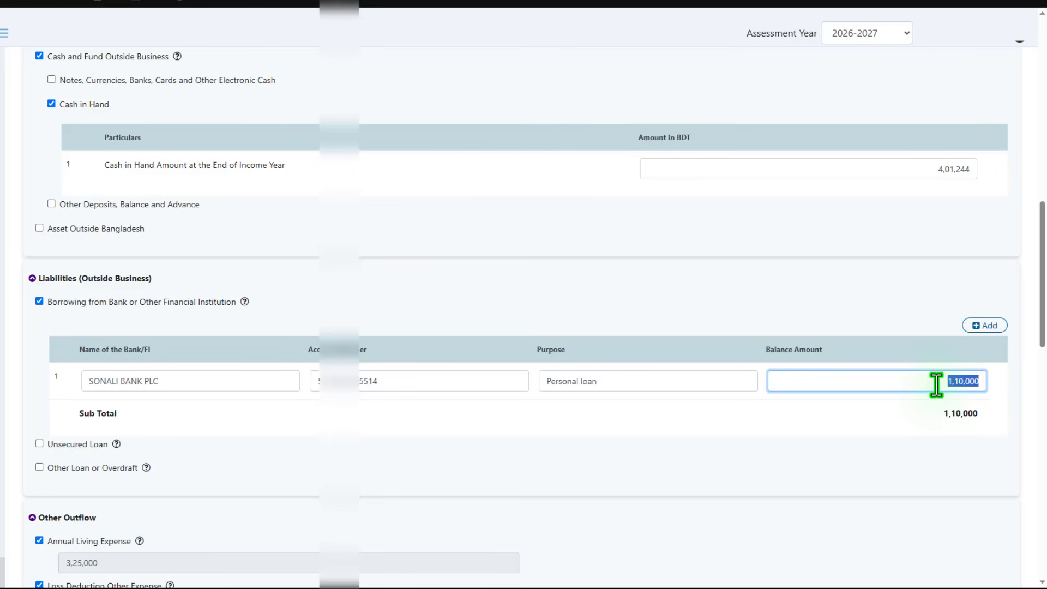
{"action": "key", "text": "BackSpace"}
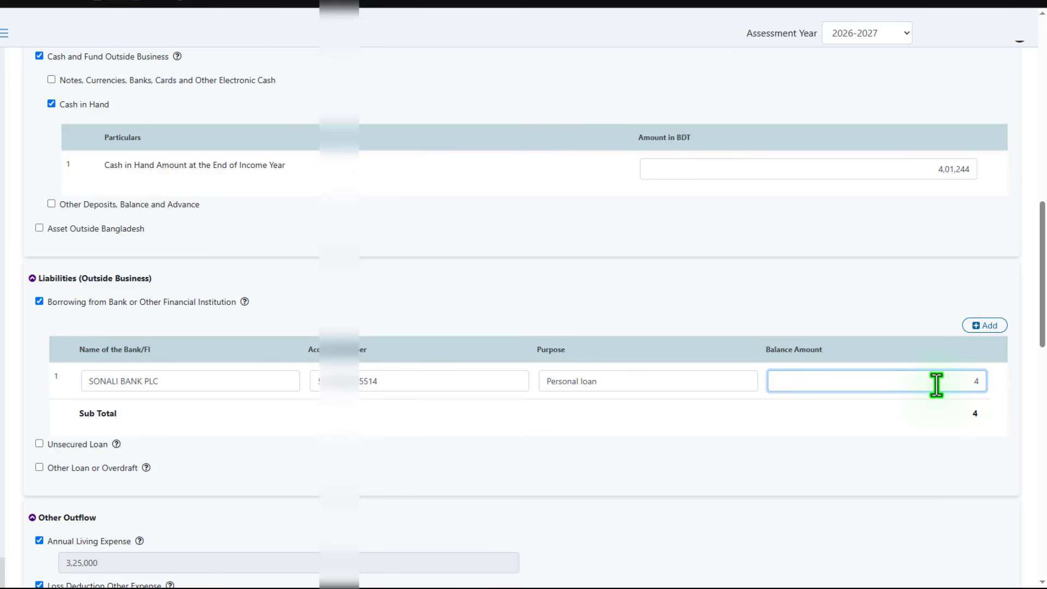
{"action": "type", "text": "4,80,378"}
{"action": "left_click", "coordinate": [899, 428]}
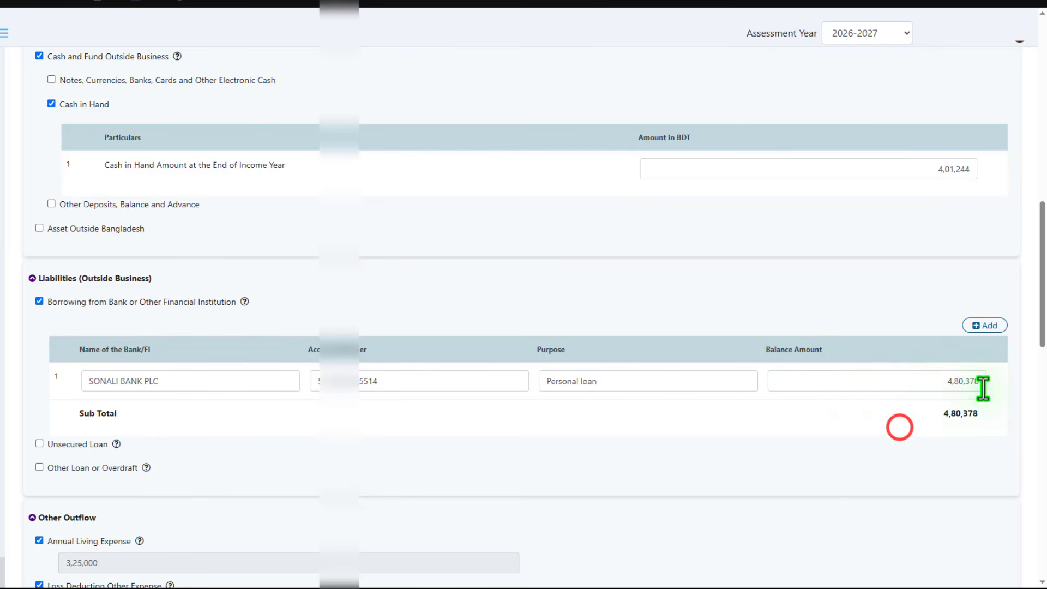
Step: Clear the Cash in Hand amount, and replace it with the Difference value copied from the Summary, 12,05,239
{"action": "scroll", "coordinate": [1012, 362], "scroll_direction": "up", "scroll_amount": 3}
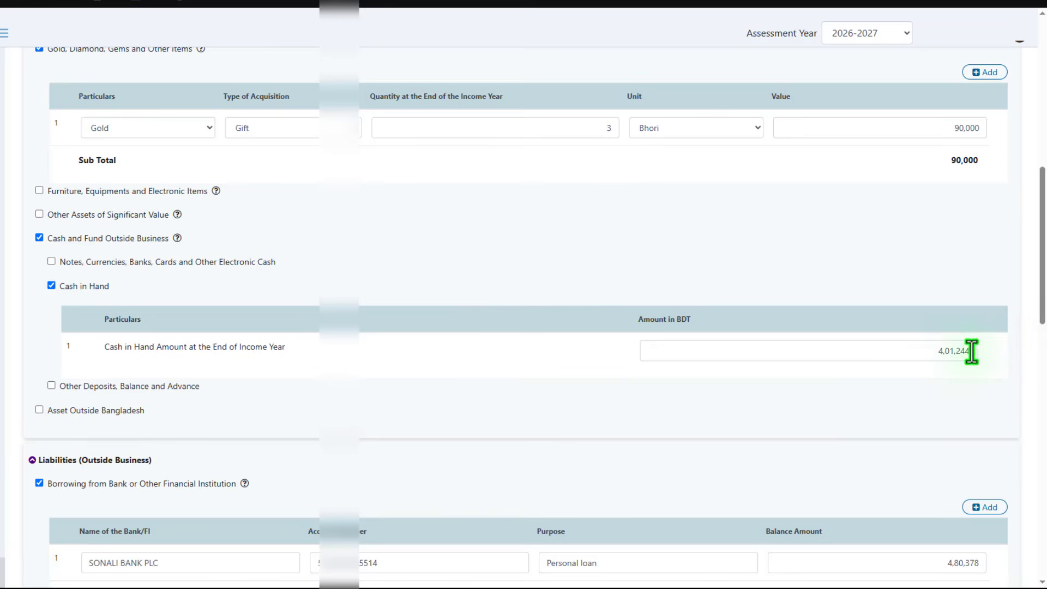
{"action": "left_click_drag", "start_coordinate": [970, 352], "coordinate": [896, 350]}
{"action": "key", "text": "BackSpace"}
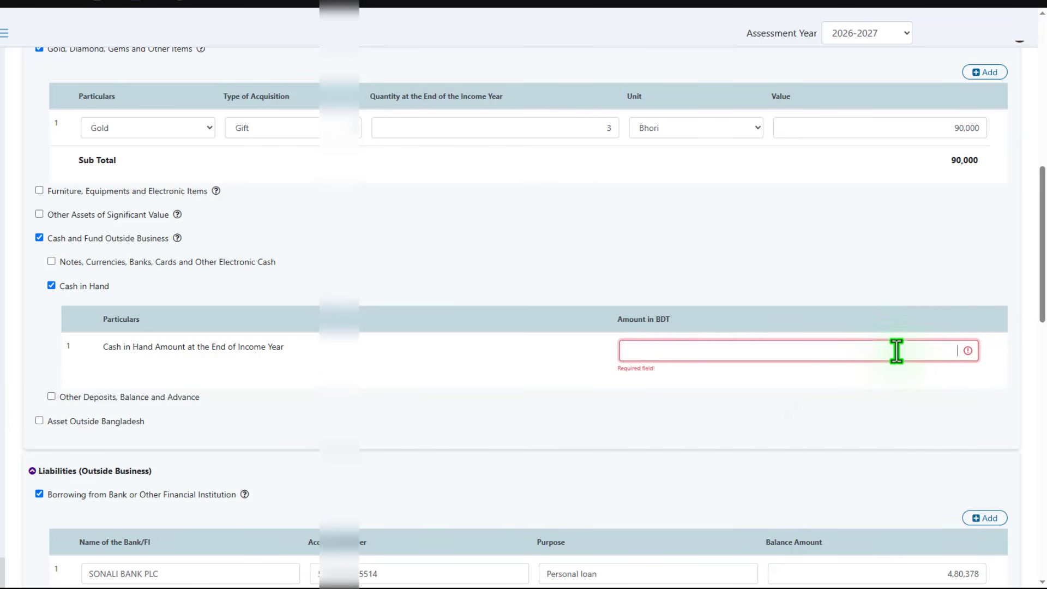
{"action": "scroll", "coordinate": [744, 458], "scroll_direction": "down", "scroll_amount": 15}
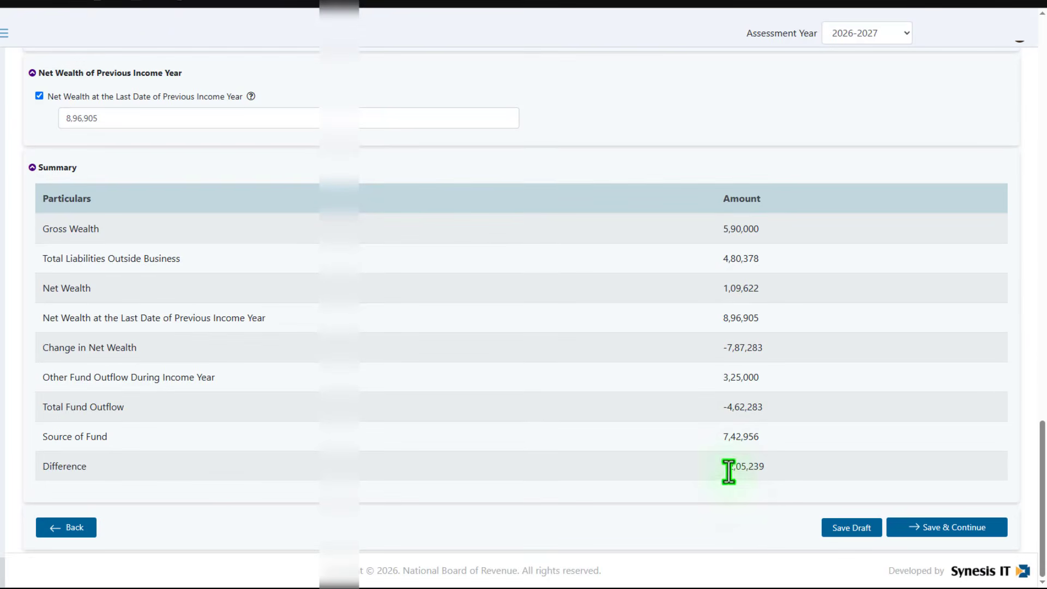
{"action": "left_click_drag", "start_coordinate": [721, 468], "coordinate": [790, 480]}
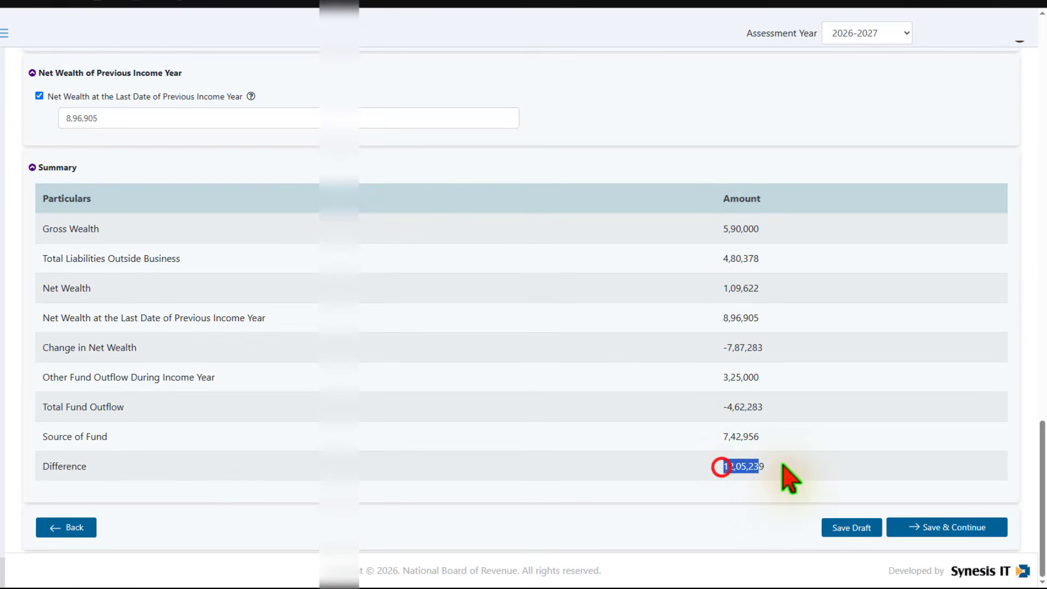
{"action": "right_click", "coordinate": [744, 469]}
{"action": "left_click", "coordinate": [779, 255]}
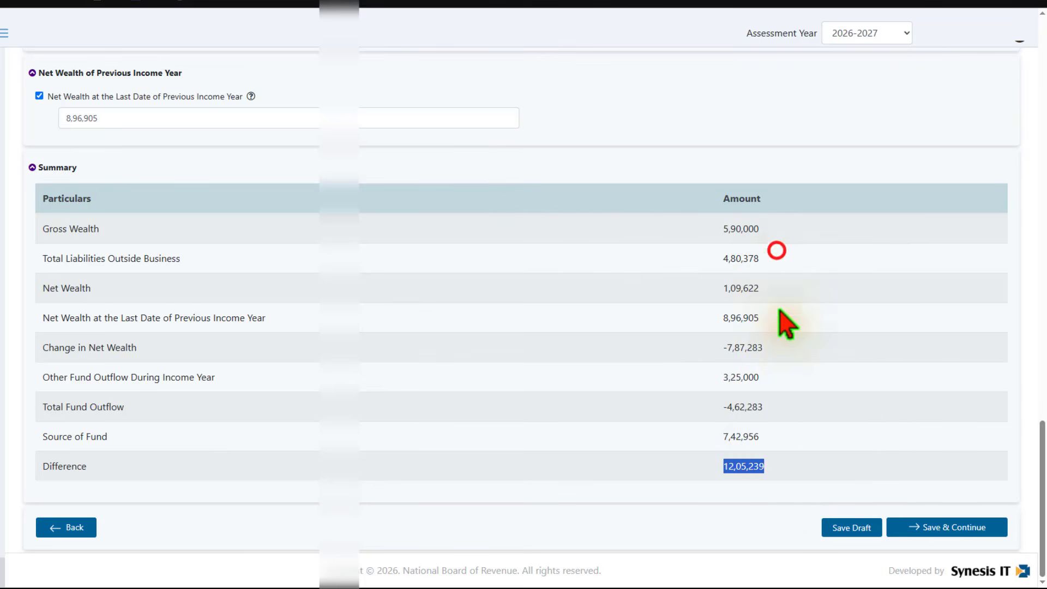
{"action": "scroll", "coordinate": [778, 330], "scroll_direction": "up", "scroll_amount": 15}
{"action": "left_click", "coordinate": [885, 265]}
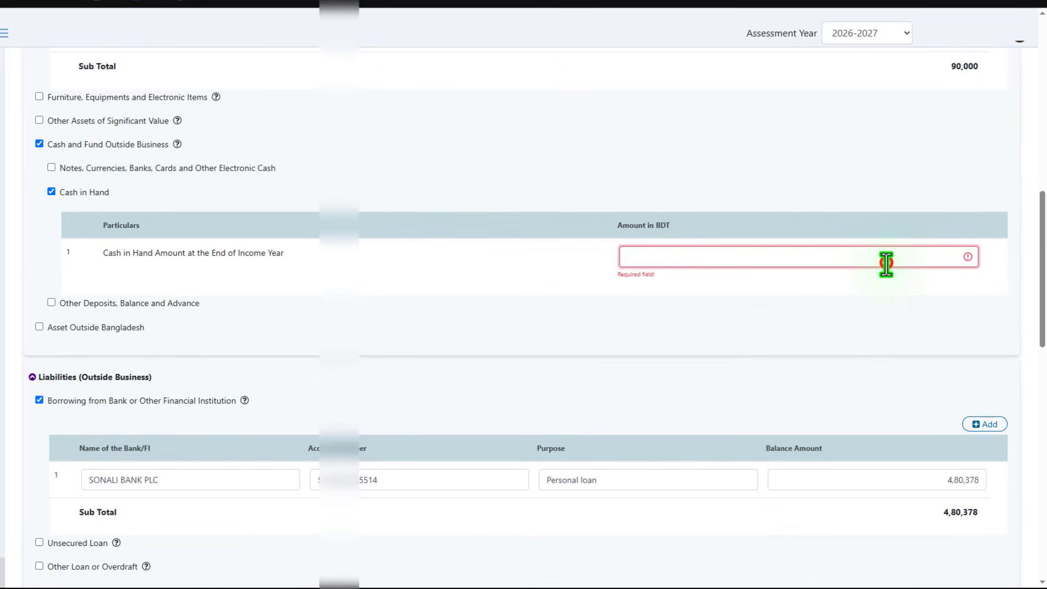
{"action": "key", "text": "ctrl+v"}
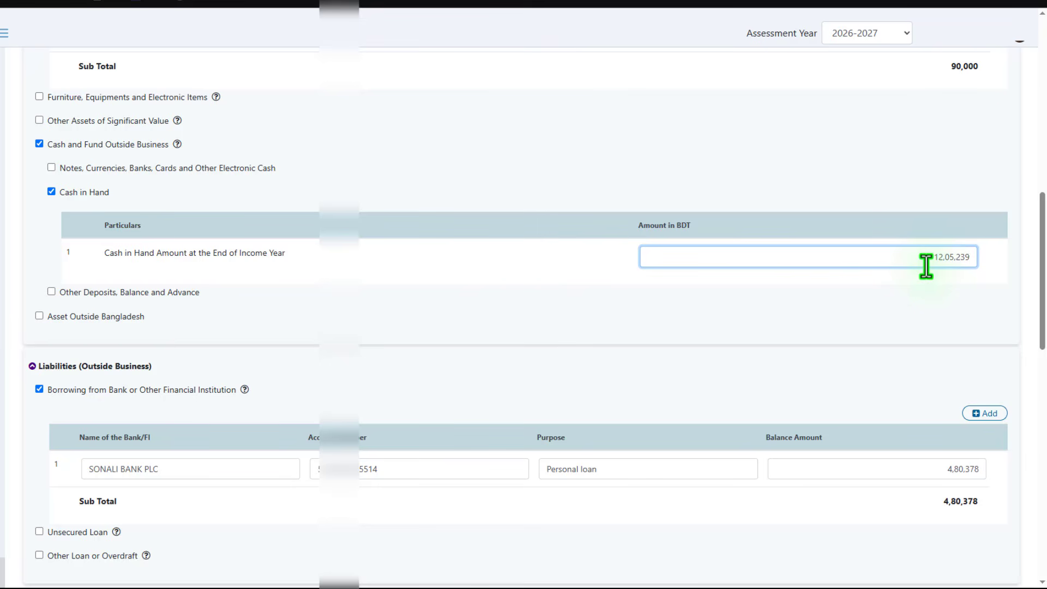
Step: Review the Sanchayapatra, gold and cash entries, and check the Difference row in the Assets & Liabilities Summary
{"action": "scroll", "coordinate": [913, 322], "scroll_direction": "up", "scroll_amount": 9}
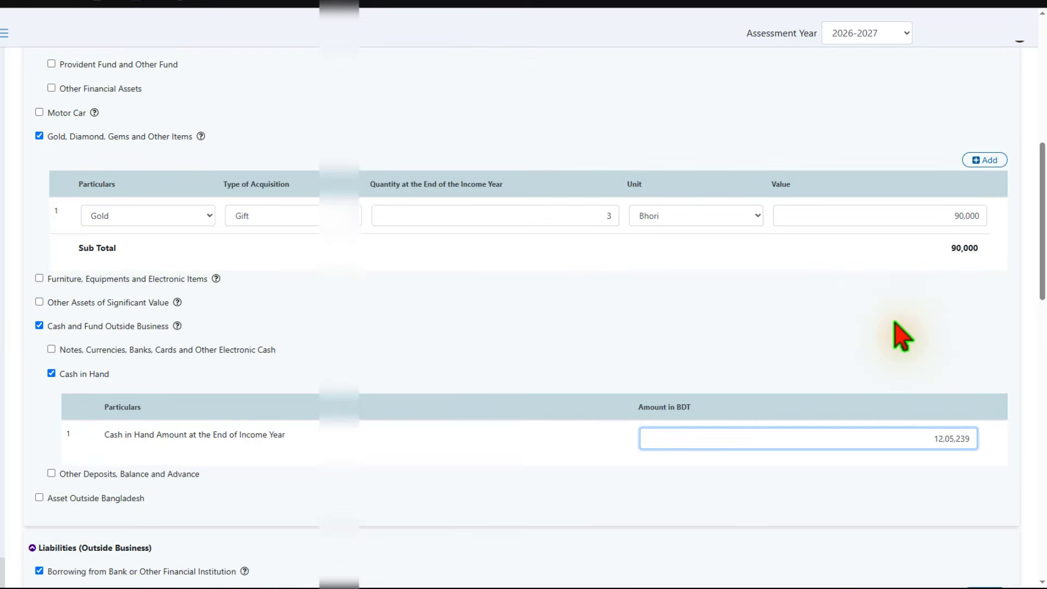
{"action": "scroll", "coordinate": [545, 388], "scroll_direction": "up", "scroll_amount": 3}
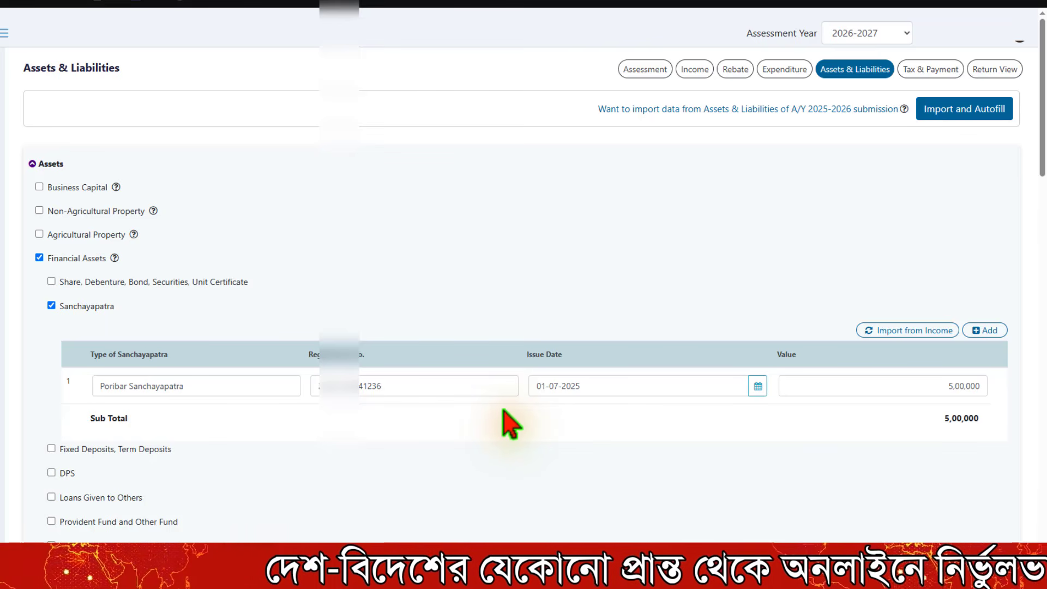
{"action": "scroll", "coordinate": [503, 419], "scroll_direction": "down", "scroll_amount": 3}
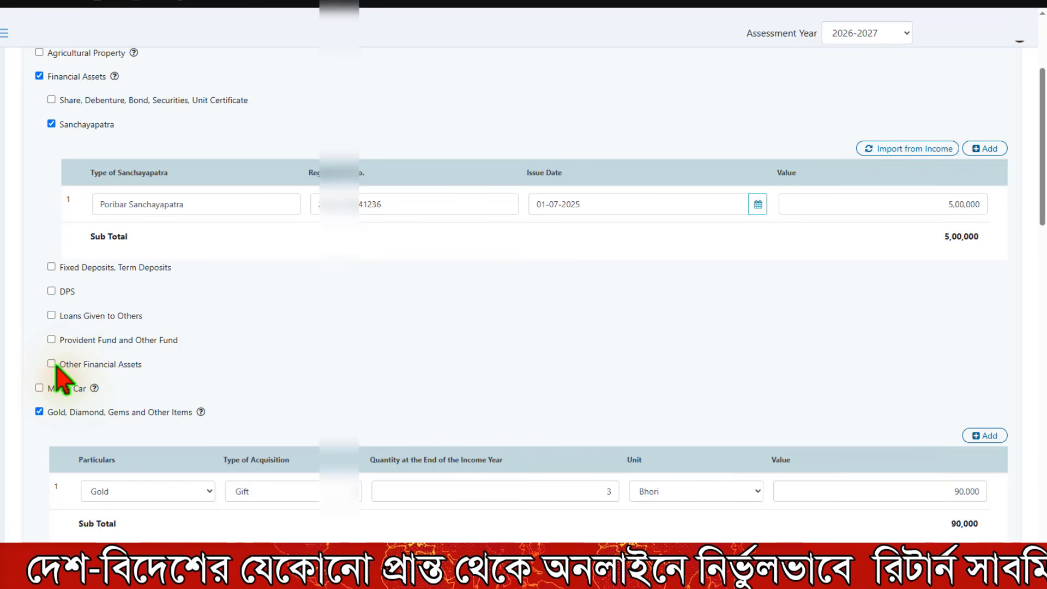
{"action": "scroll", "coordinate": [484, 378], "scroll_direction": "down", "scroll_amount": 10}
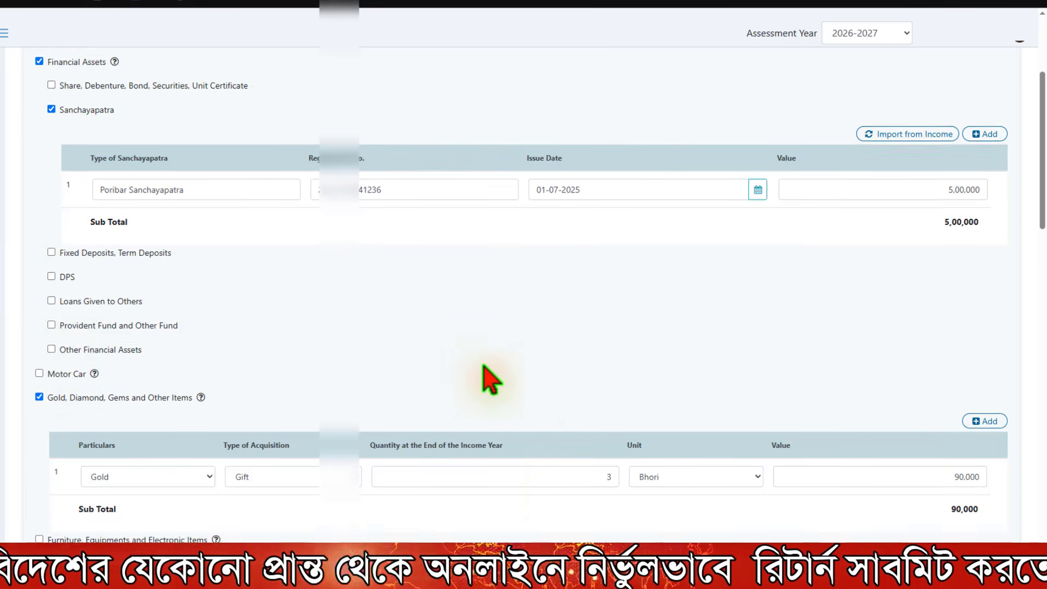
{"action": "scroll", "coordinate": [708, 397], "scroll_direction": "down", "scroll_amount": 7}
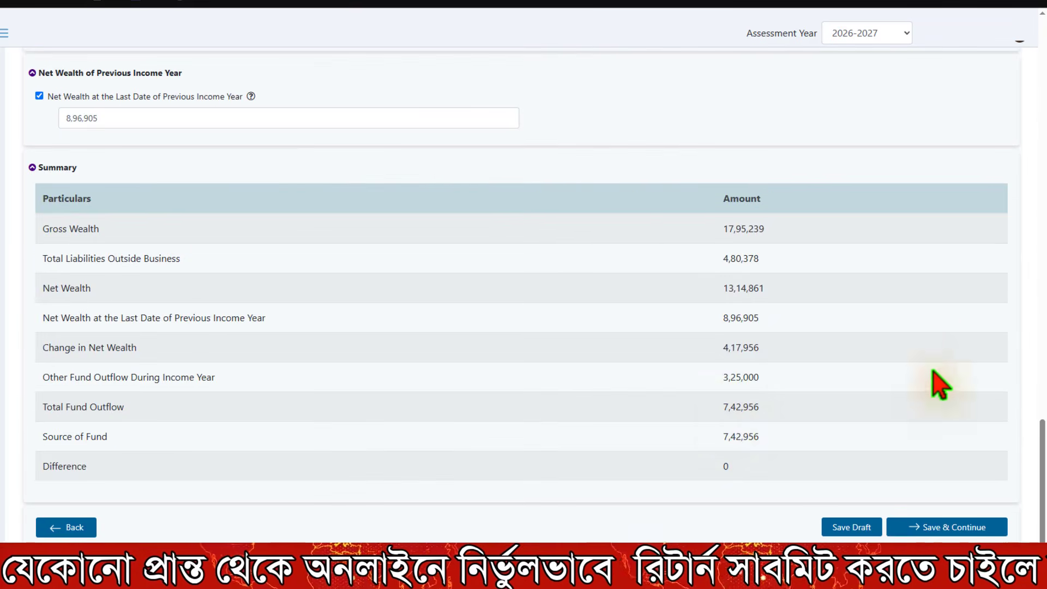
Step: Save Assets & Liabilities, continue to Tax & Payment, and go to the Final Payable section
{"action": "left_click", "coordinate": [920, 528]}
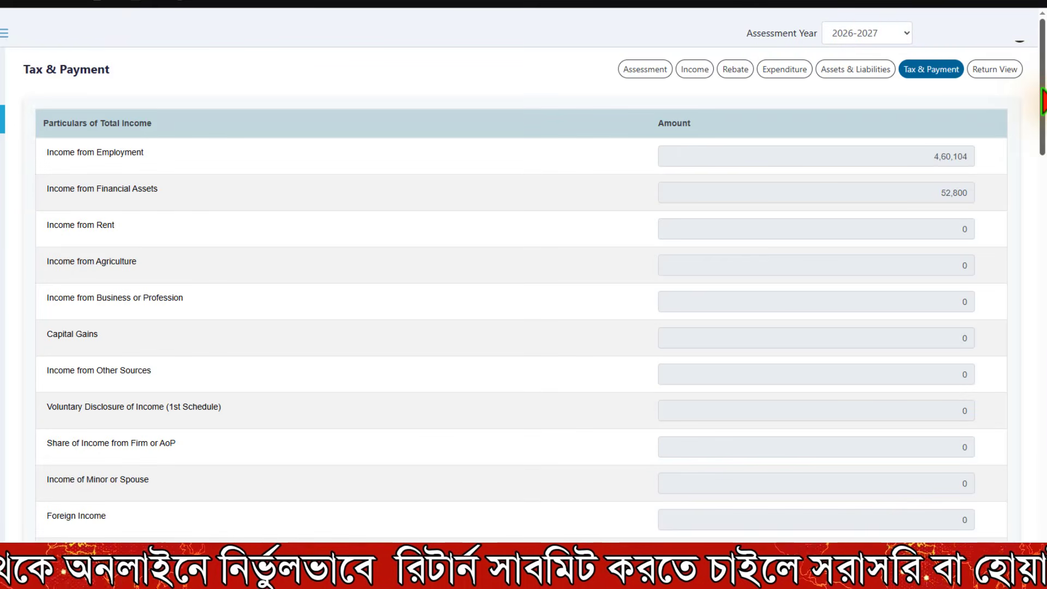
{"action": "left_click", "coordinate": [1040, 90]}
{"action": "scroll", "coordinate": [1036, 87], "scroll_direction": "down", "scroll_amount": 15}
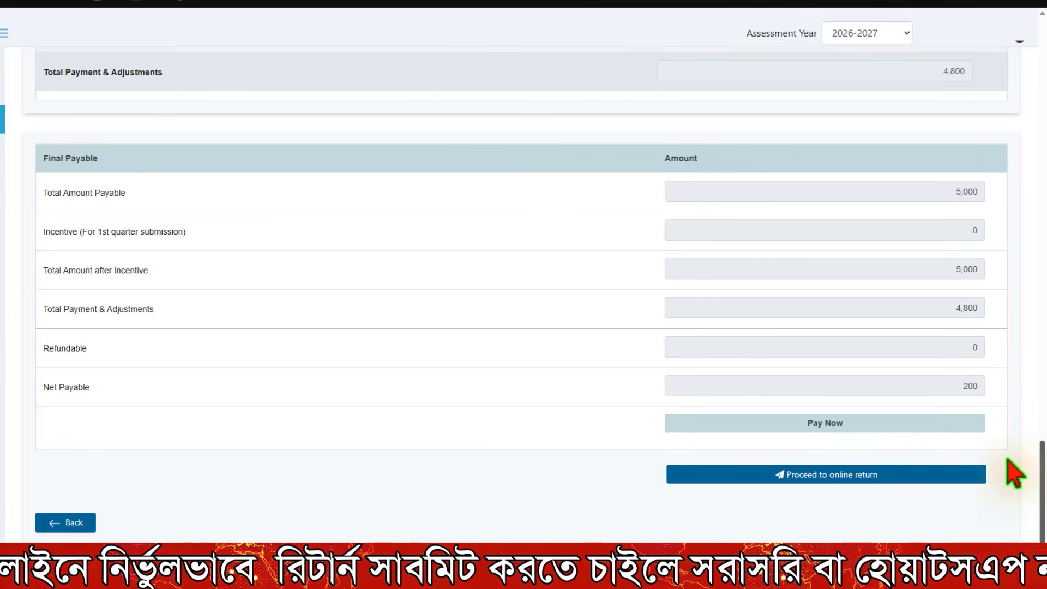